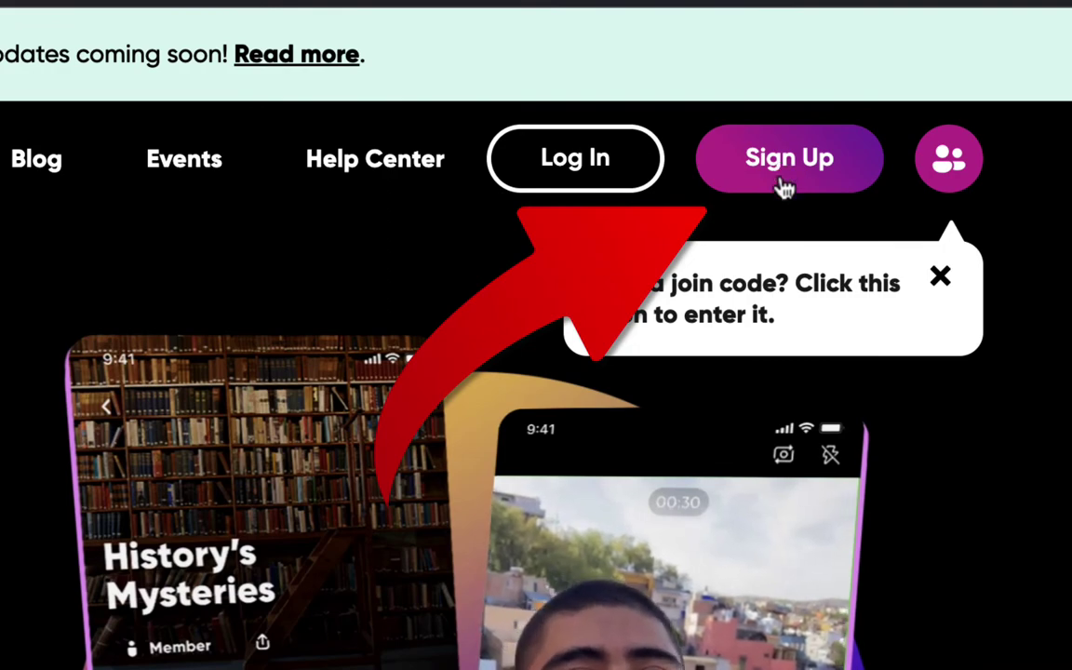
Step: Start Flip sign-up with a Microsoft account and enter the educator's email address
left_click(784, 185)
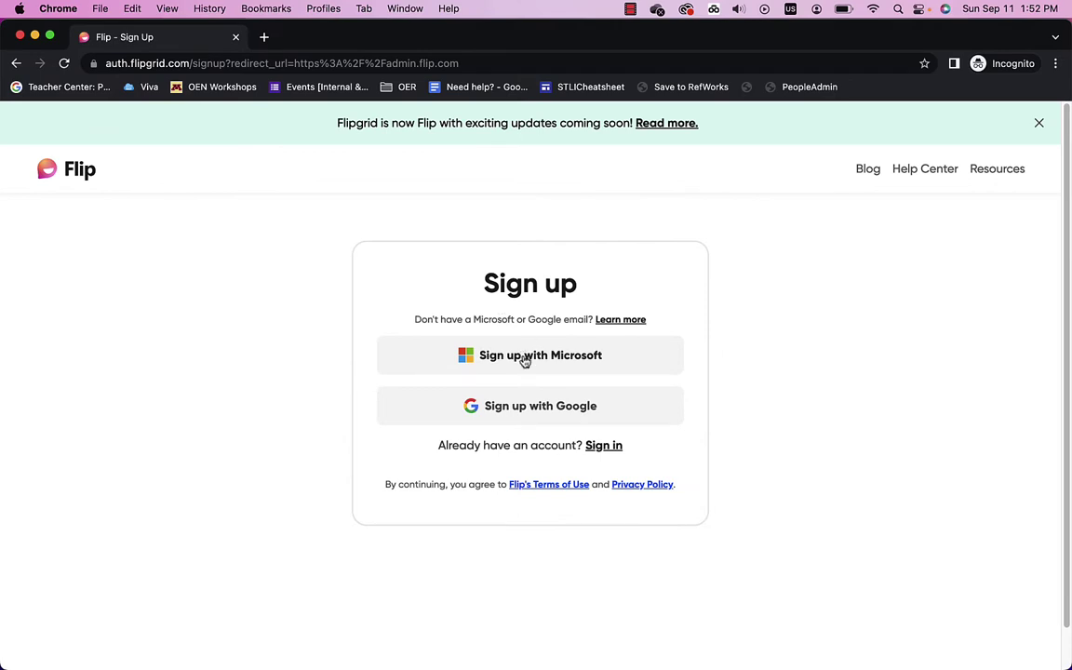
left_click(524, 362)
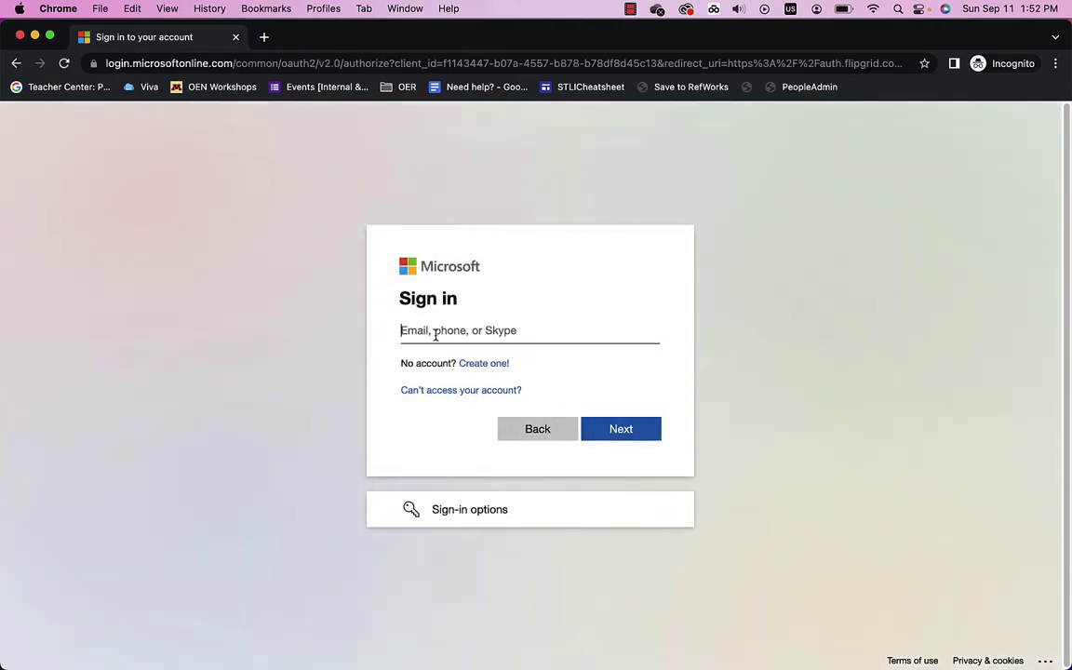
left_click(434, 330)
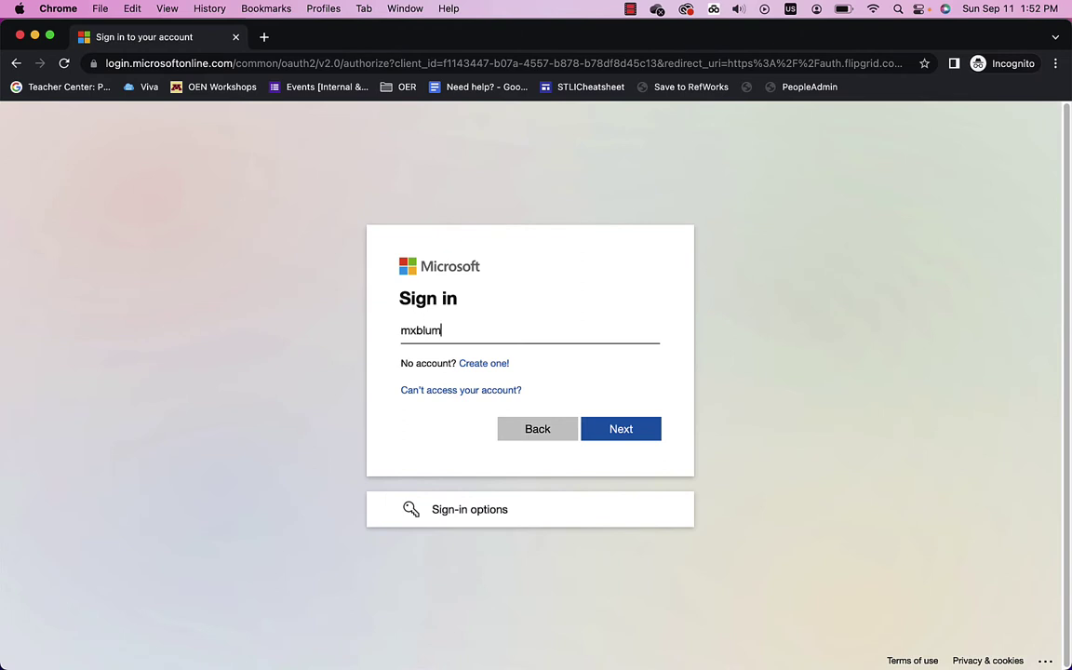
left_click(614, 431)
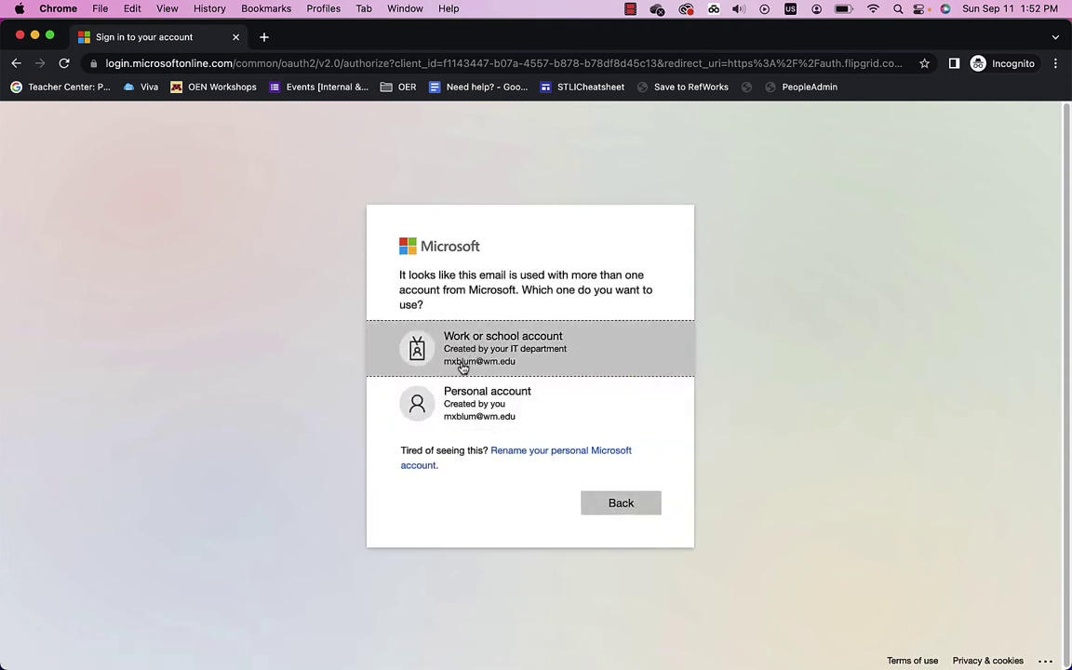
Step: Choose the work or school account and sign in with the account password
left_click(463, 367)
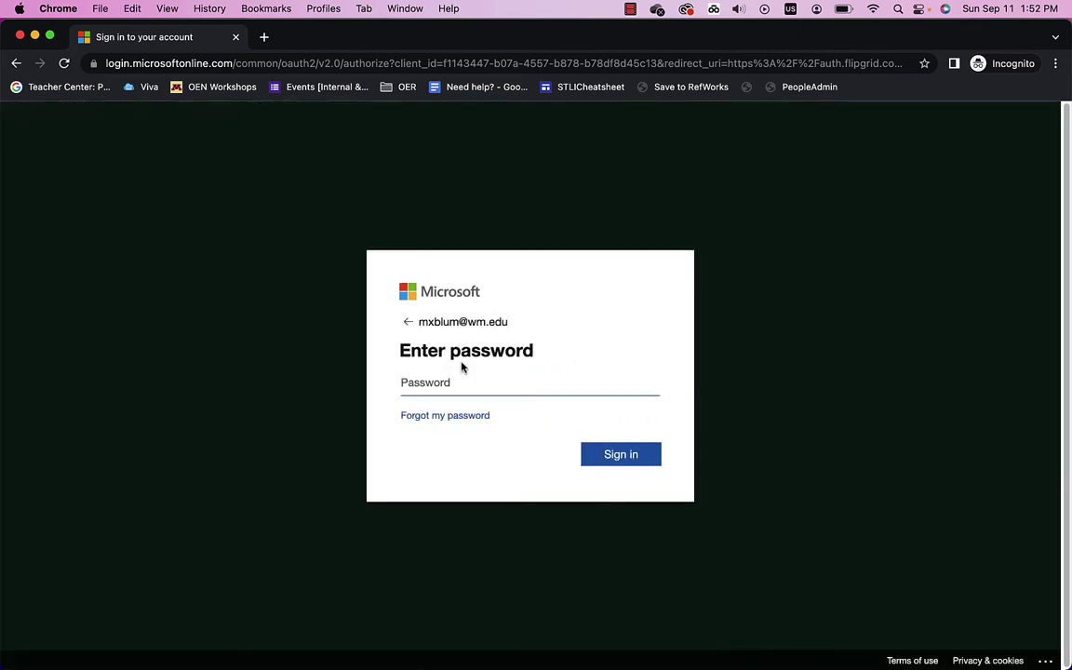
type("••")
left_click(622, 455)
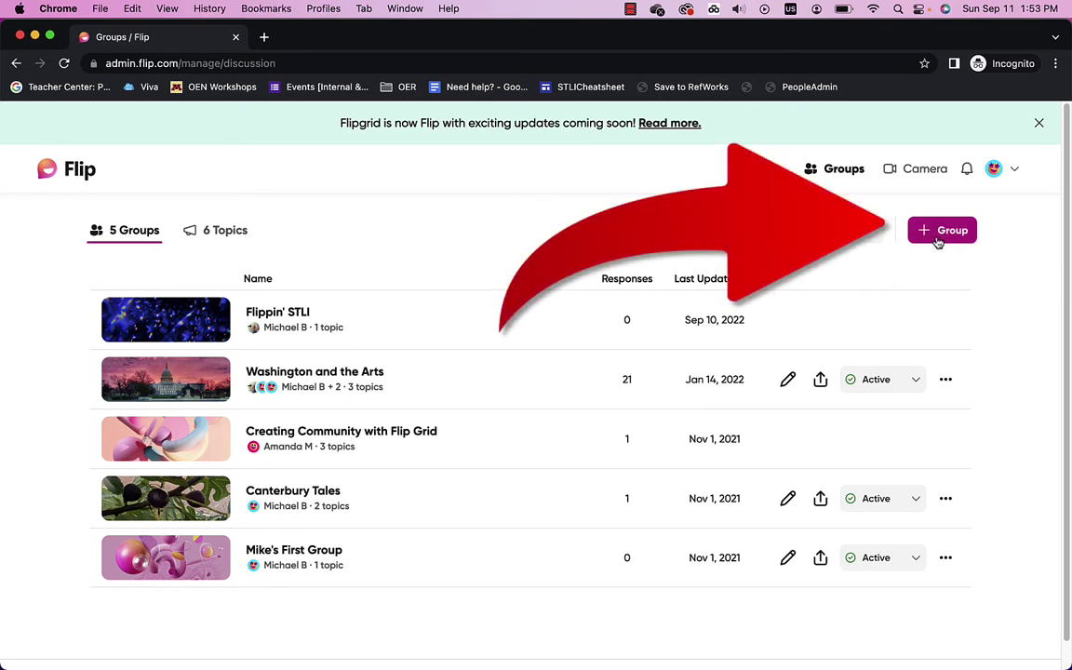
Step: Create a new Classroom-type group at University level and continue to the group form
left_click(938, 240)
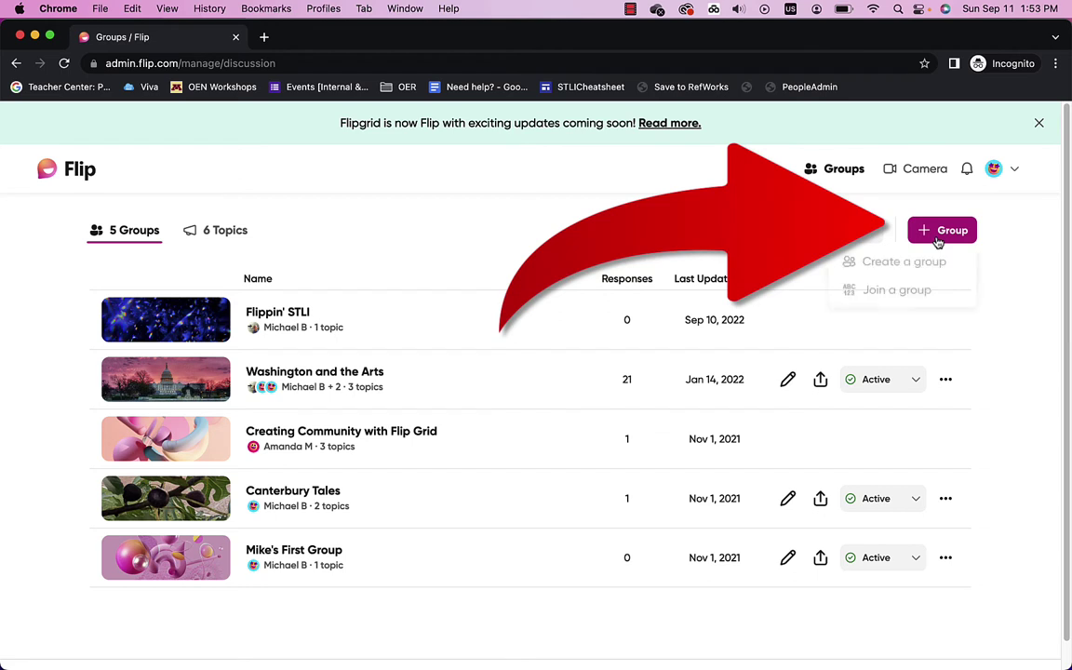
left_click(881, 266)
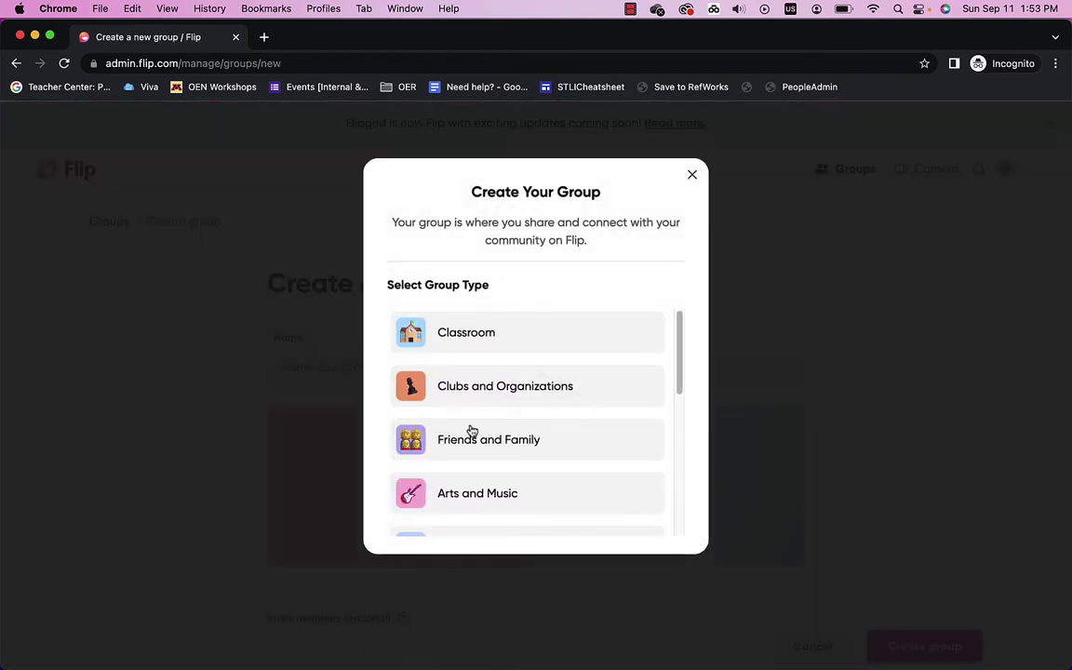
left_click(459, 332)
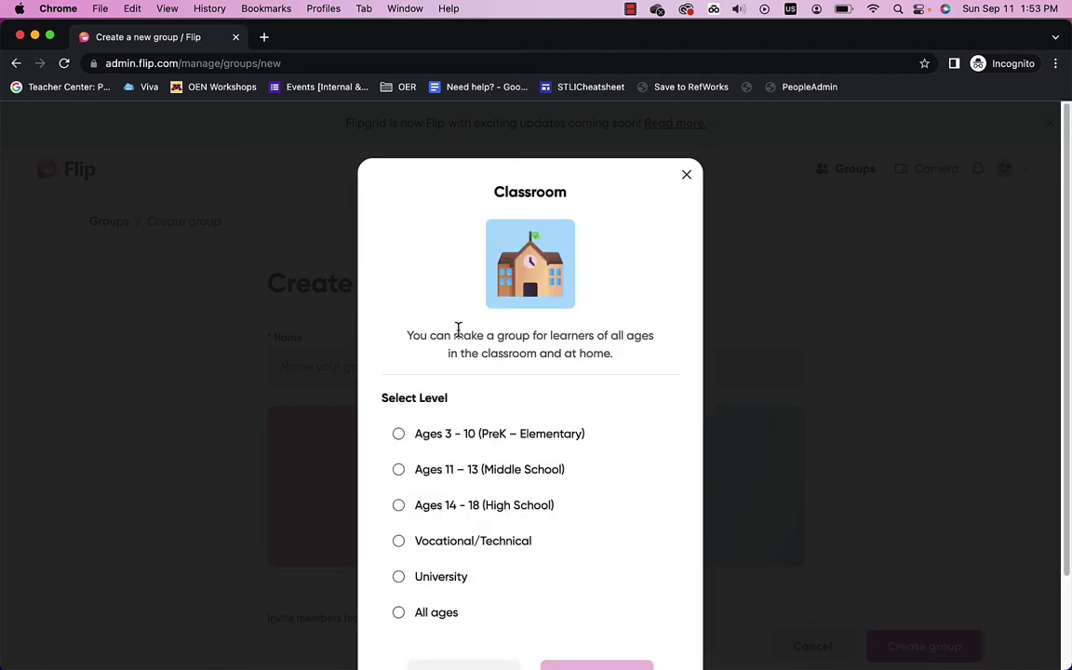
left_click(400, 578)
scroll(595, 593, "down", 2)
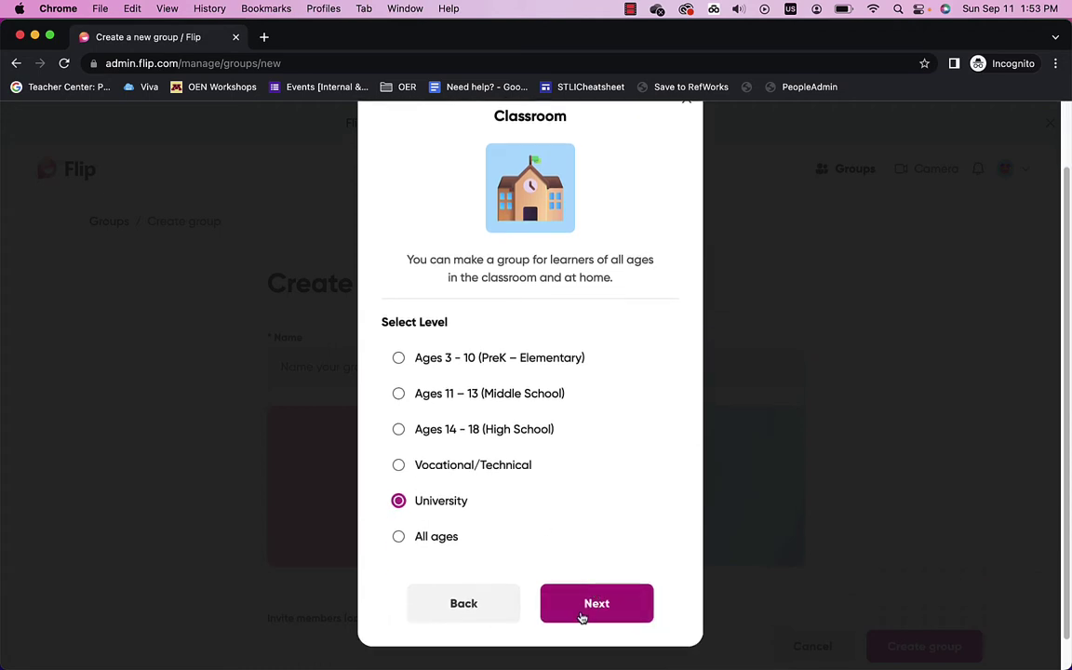
left_click(580, 604)
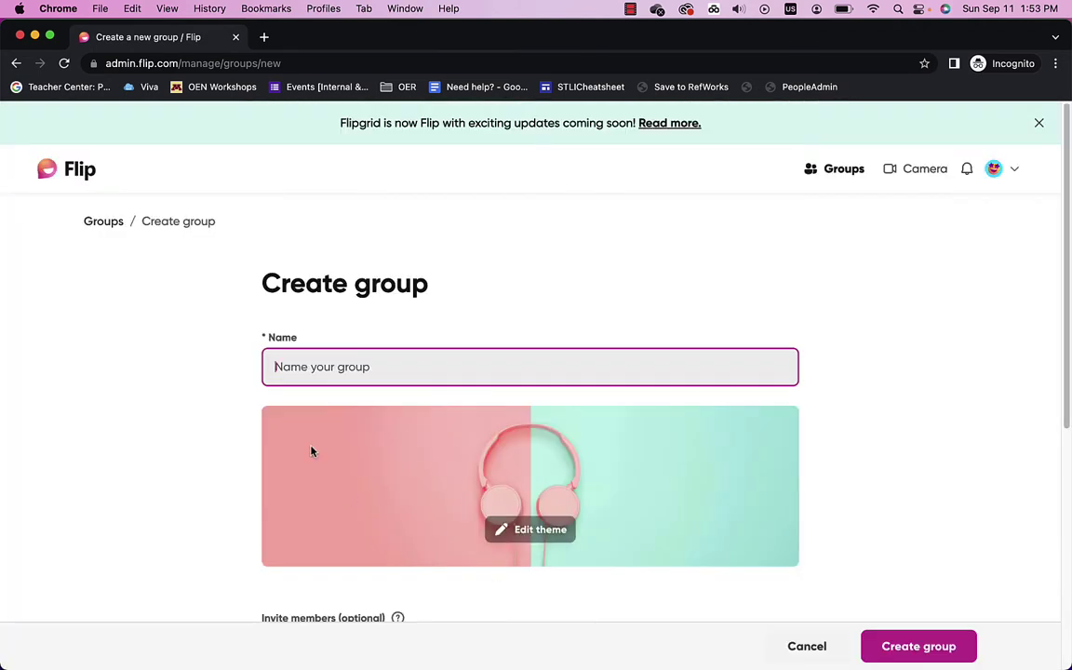
Step: Name the group 'Medieval English Literature' and create it, keeping 'Anyone with the link' access
left_click(285, 370)
type("E")
key("BackSpace")
type("Medieval English Literature")
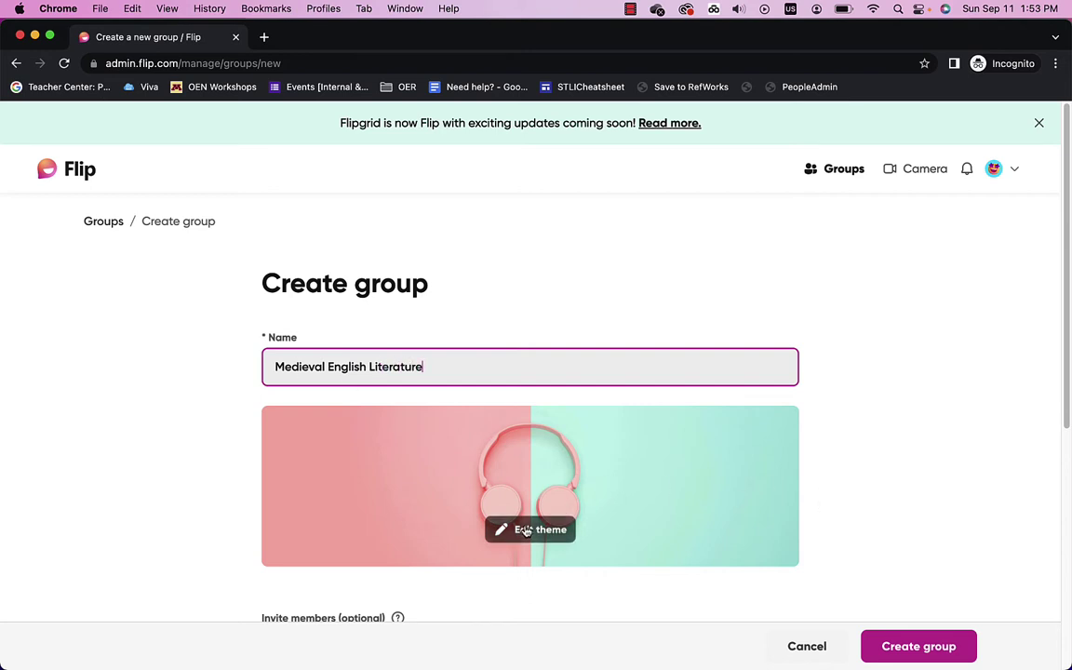
scroll(525, 532, "down", 3)
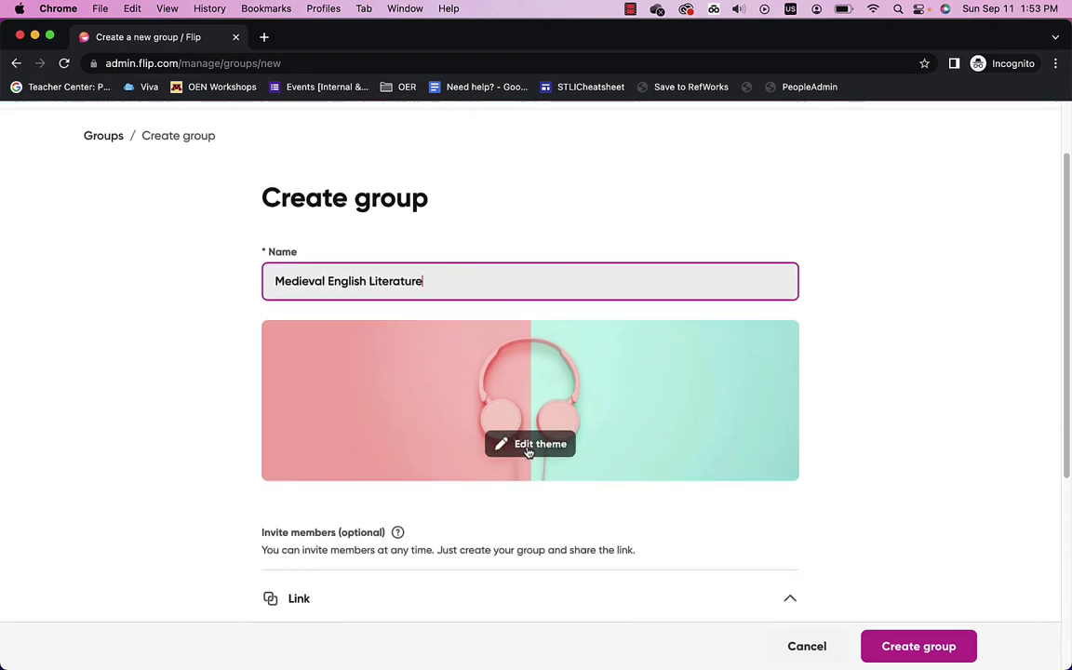
scroll(535, 566, "down", 4)
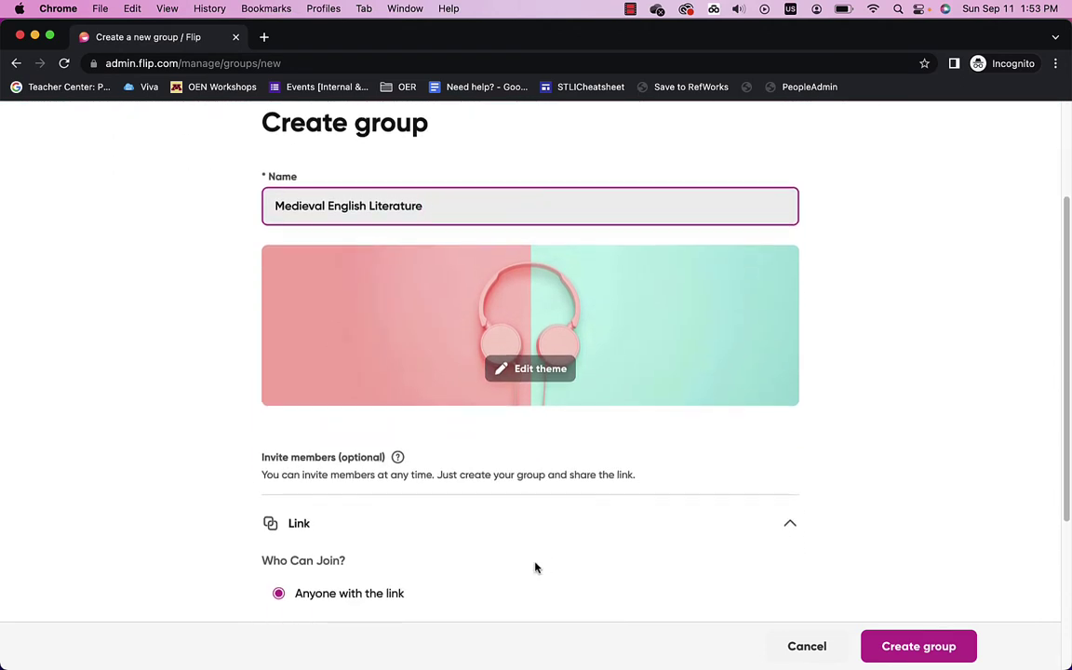
scroll(535, 567, "down", 1)
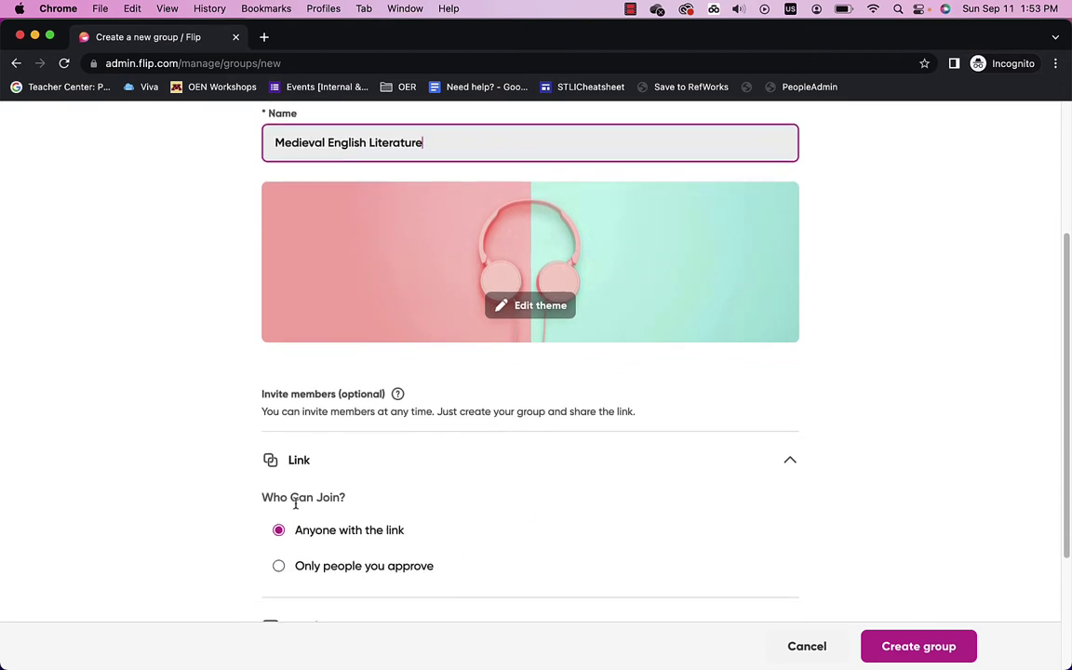
scroll(304, 537, "down", 4)
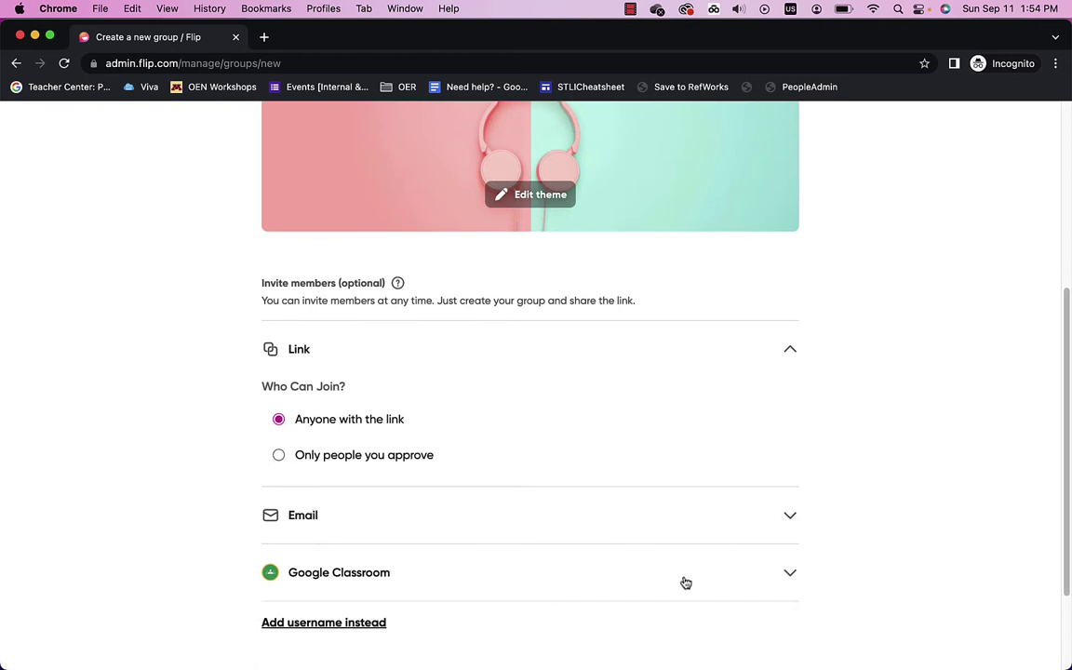
scroll(686, 583, "down", 2)
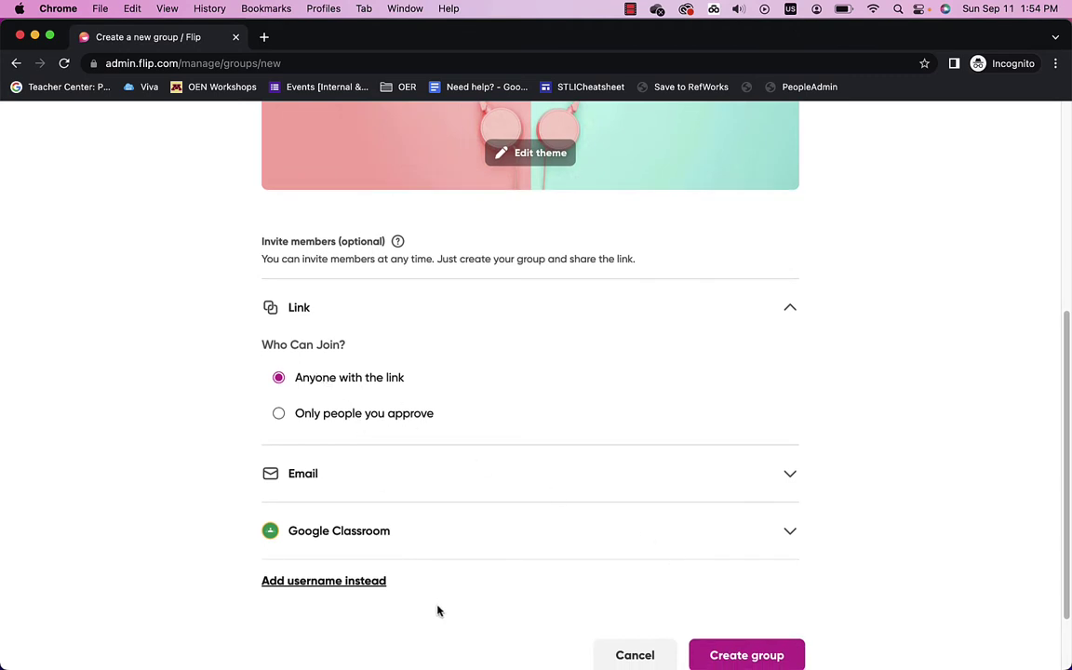
scroll(438, 610, "down", 1)
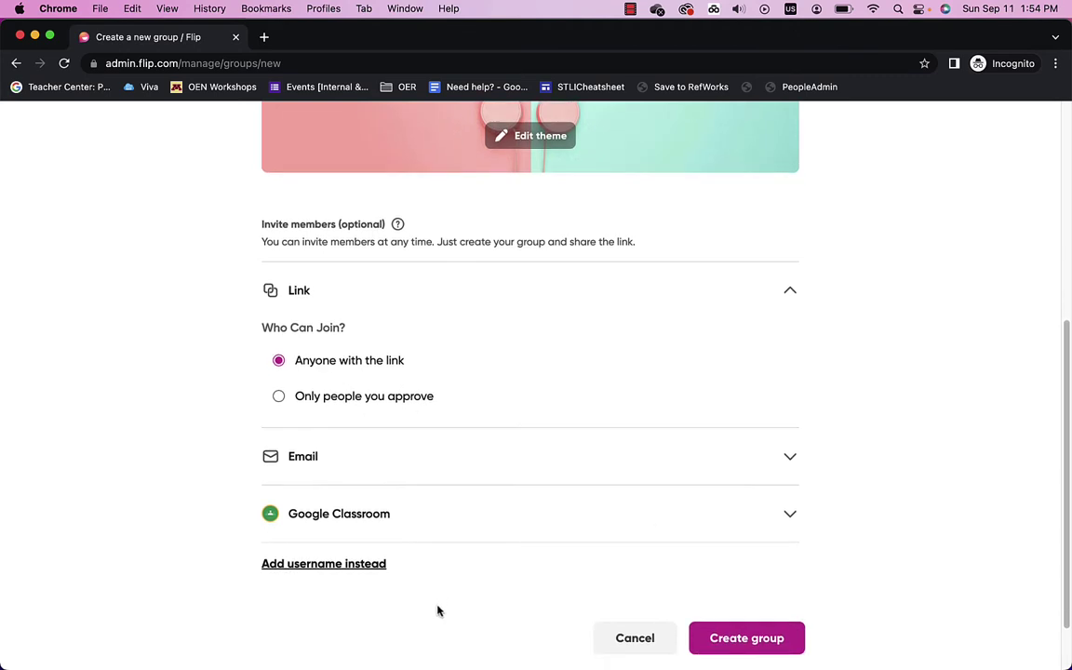
left_click(750, 638)
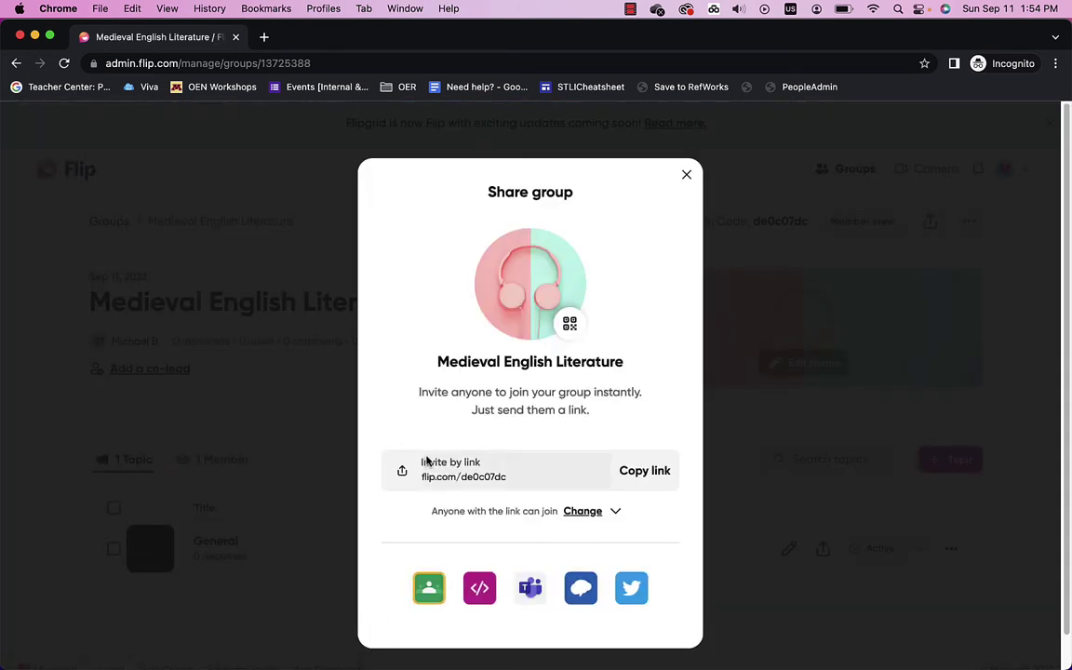
Step: Copy the Medieval English Literature group's invite link and close the Share group dialog
left_click(645, 472)
left_click(687, 177)
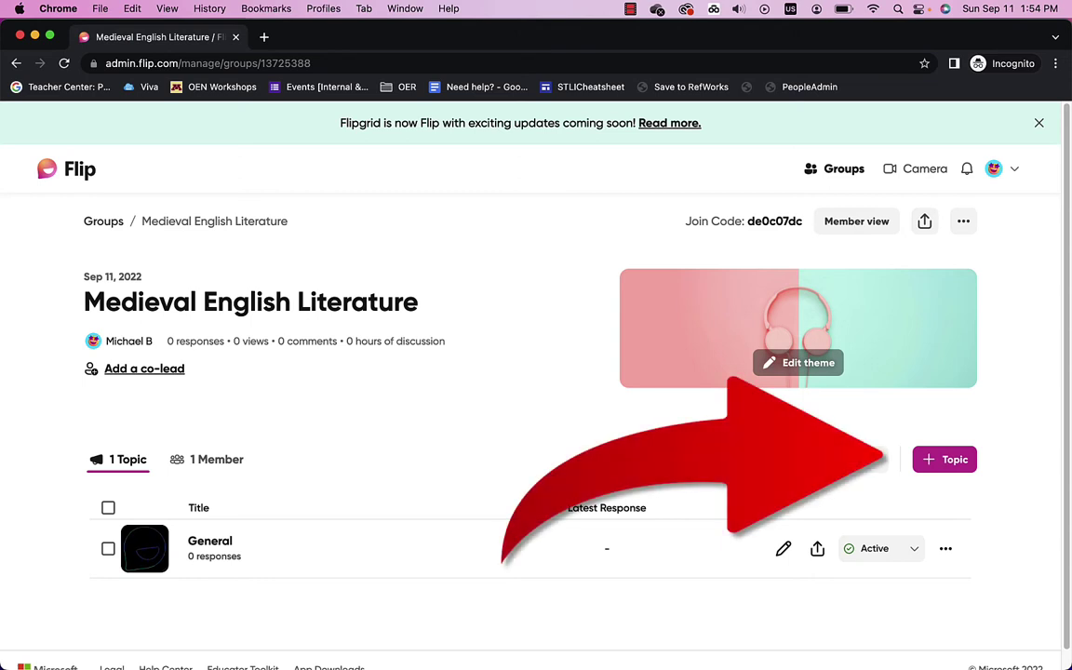
Step: Start a new topic described as 'Please let us know a bit about you and why you took the class'
left_click(950, 462)
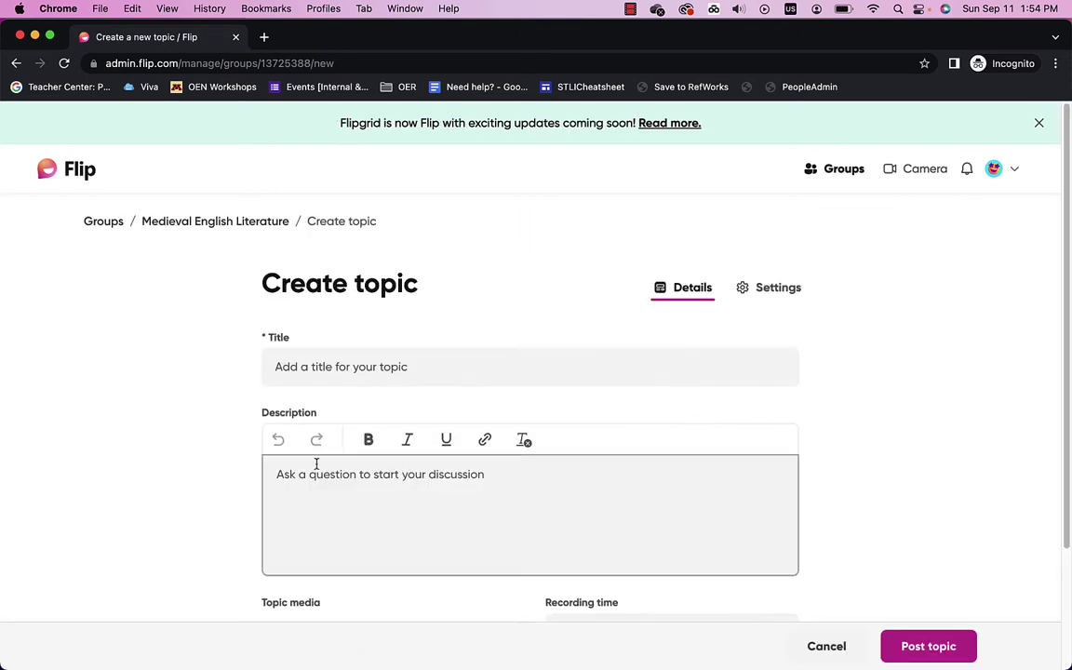
left_click(279, 365)
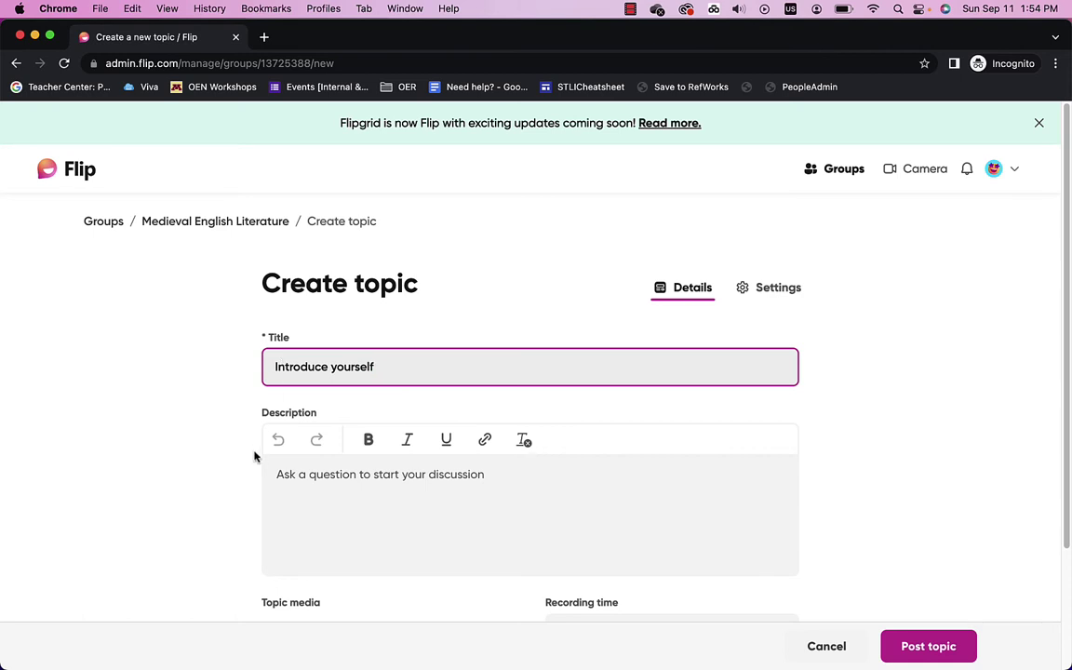
left_click(299, 479)
type("Please")
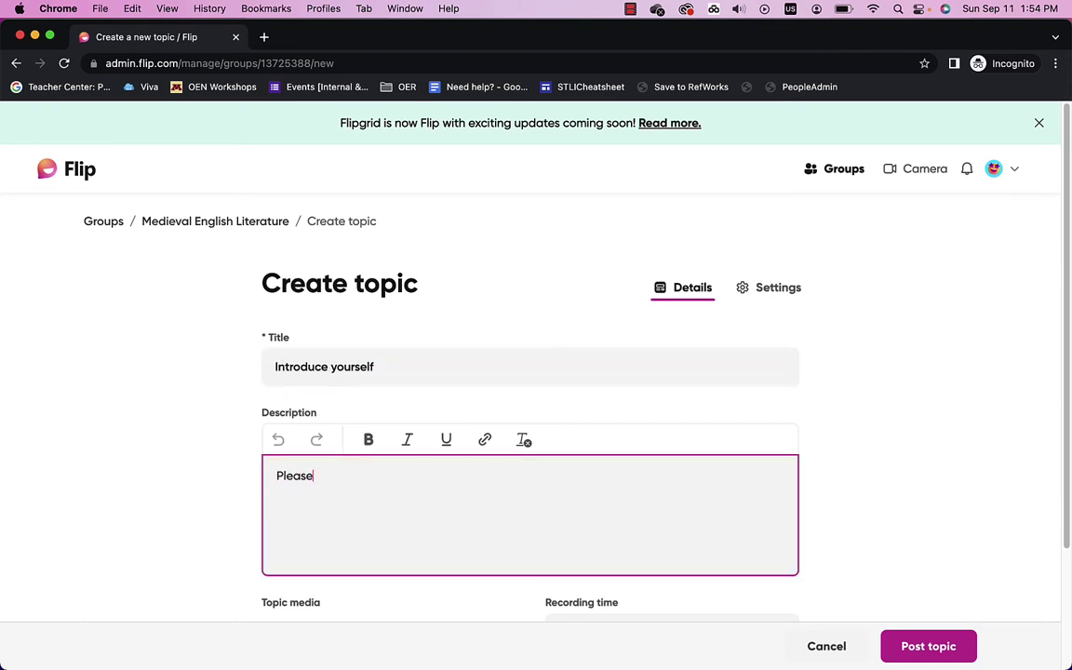
type(" let us know a bit about you and why you took the class")
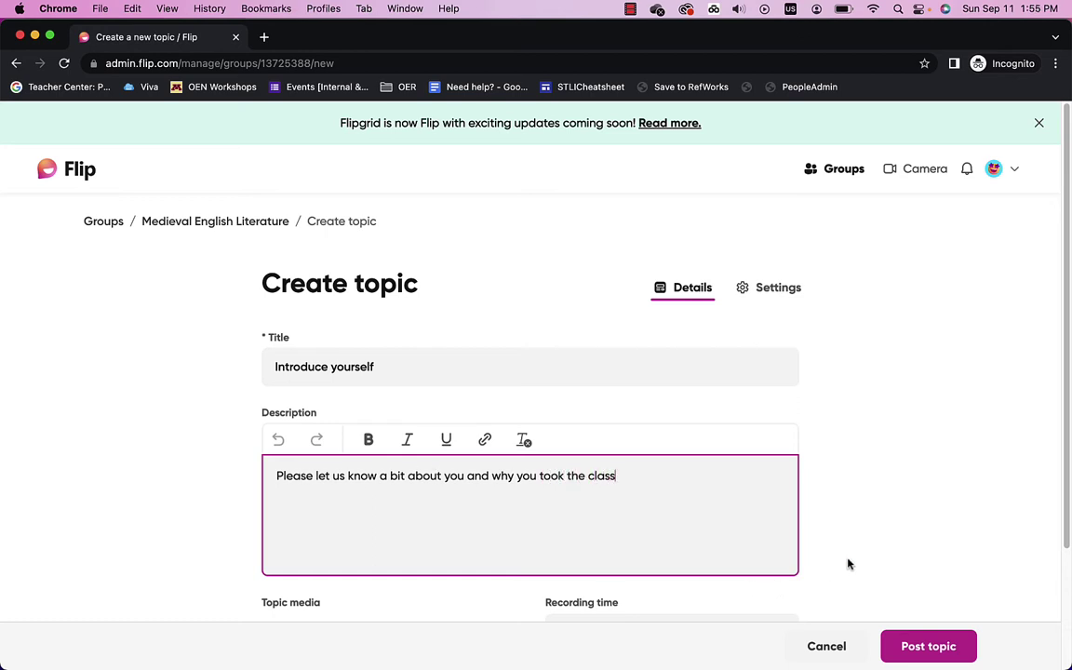
Step: Keep the topic's recording time limit at 1 minute 30 seconds
scroll(850, 562, "down", 4)
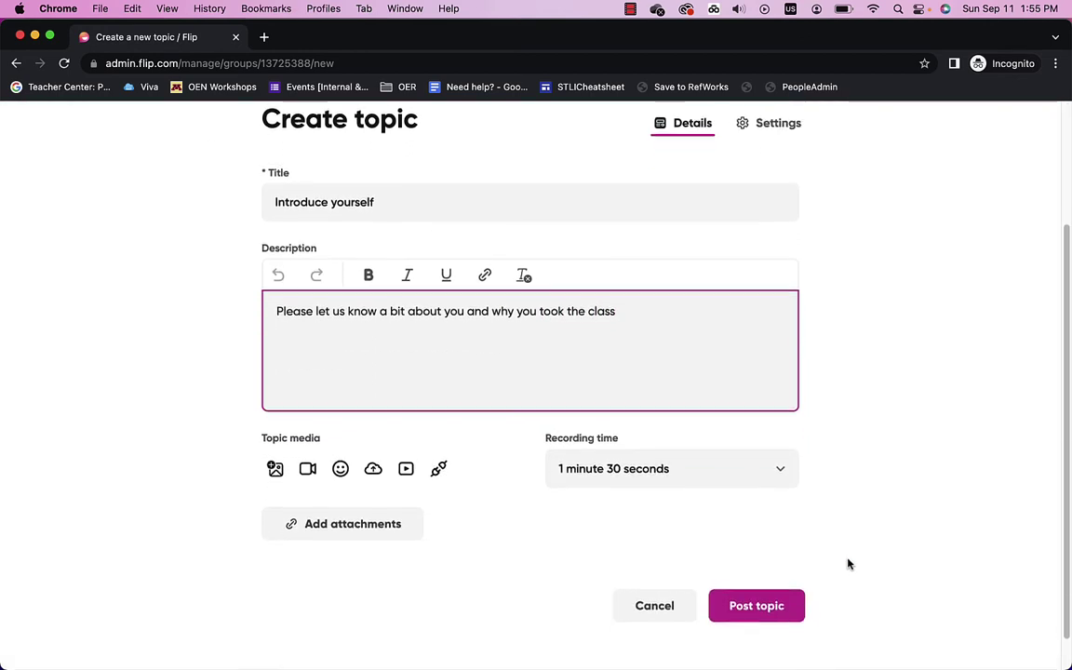
left_click(779, 471)
scroll(659, 590, "down", 4)
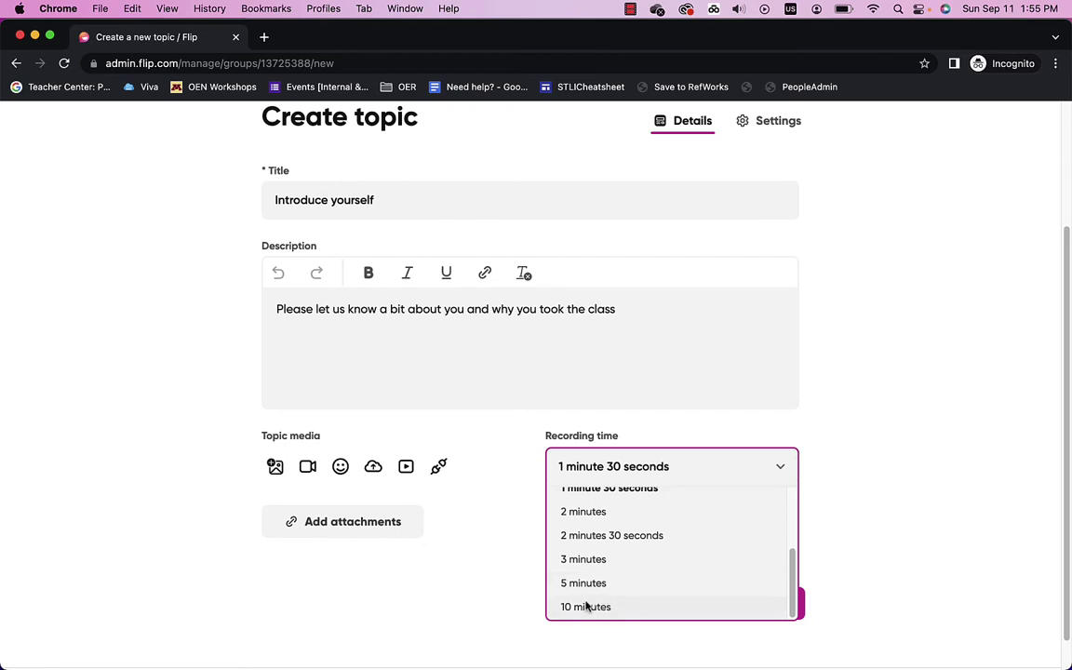
left_click(874, 503)
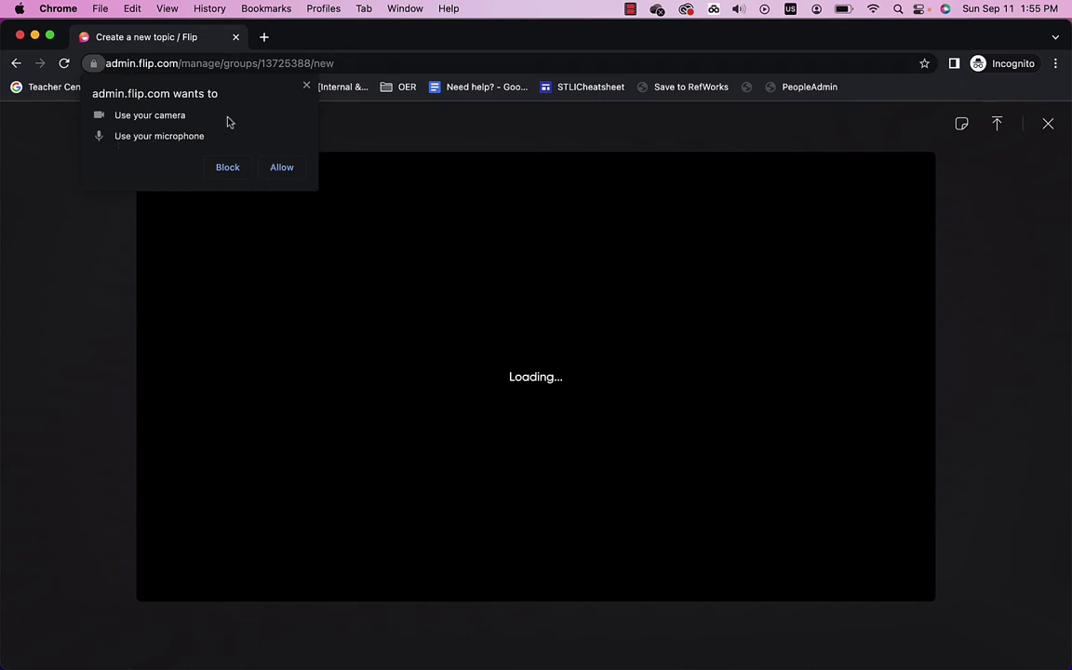
Step: Allow camera and microphone access and begin recording the introduction video
left_click(281, 169)
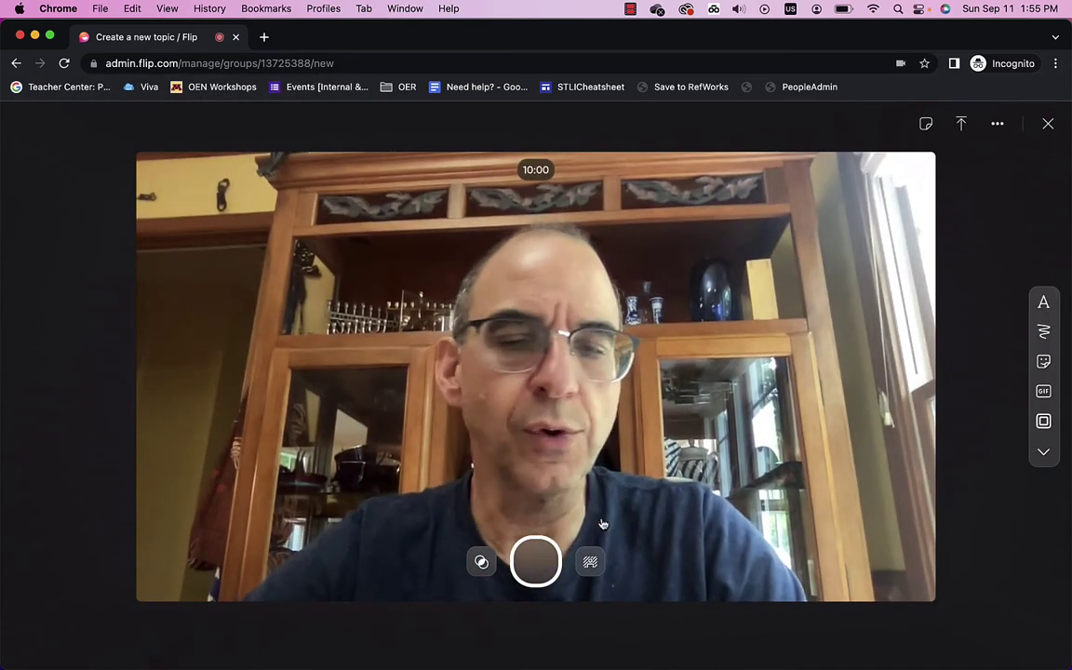
left_click(534, 564)
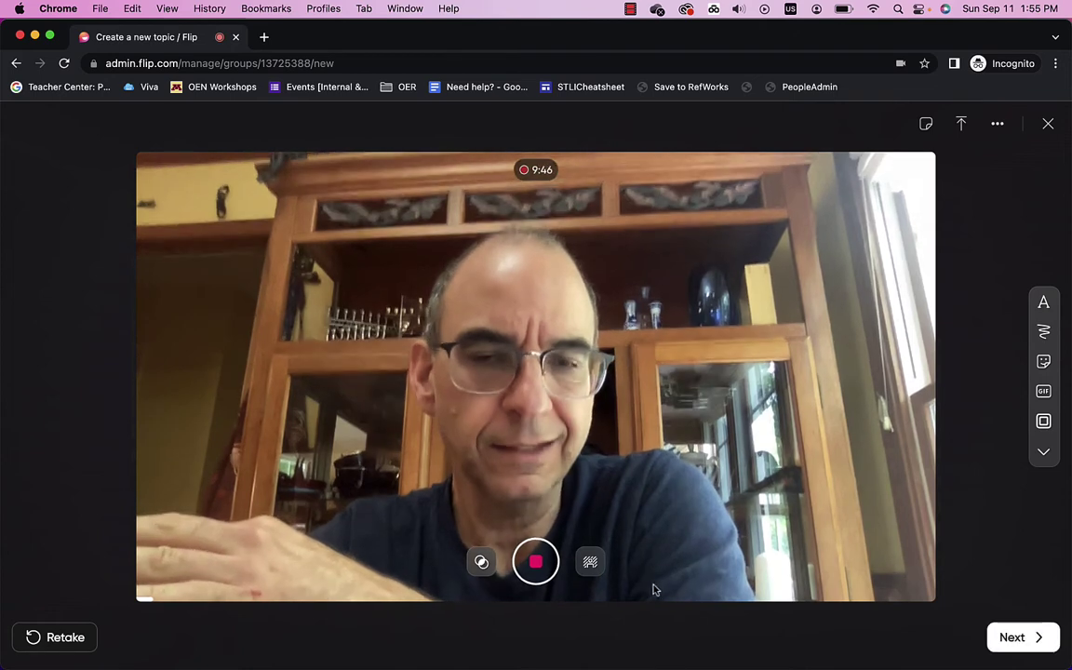
Step: Stop the 13-second intro recording and submit it with the default cover photo
left_click(1014, 639)
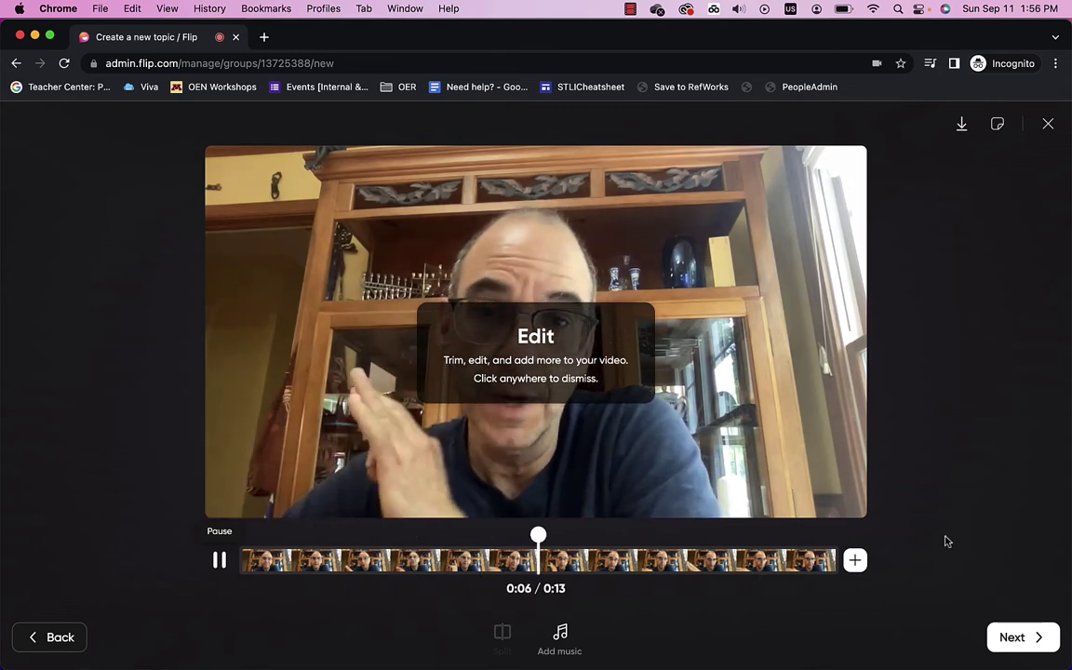
left_click(1003, 639)
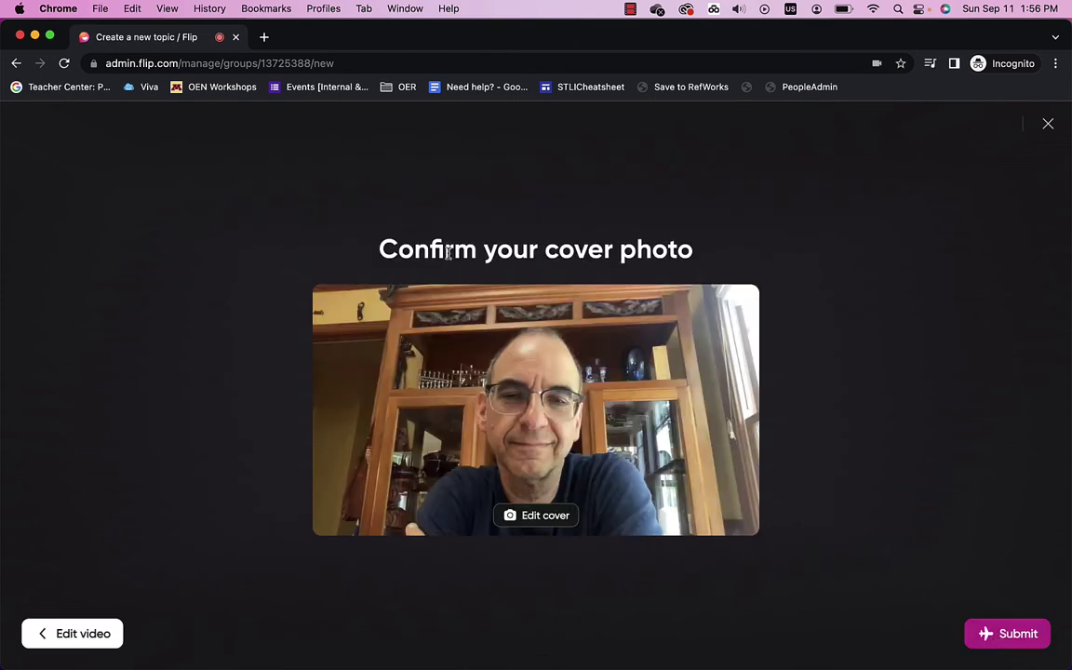
left_click(1007, 634)
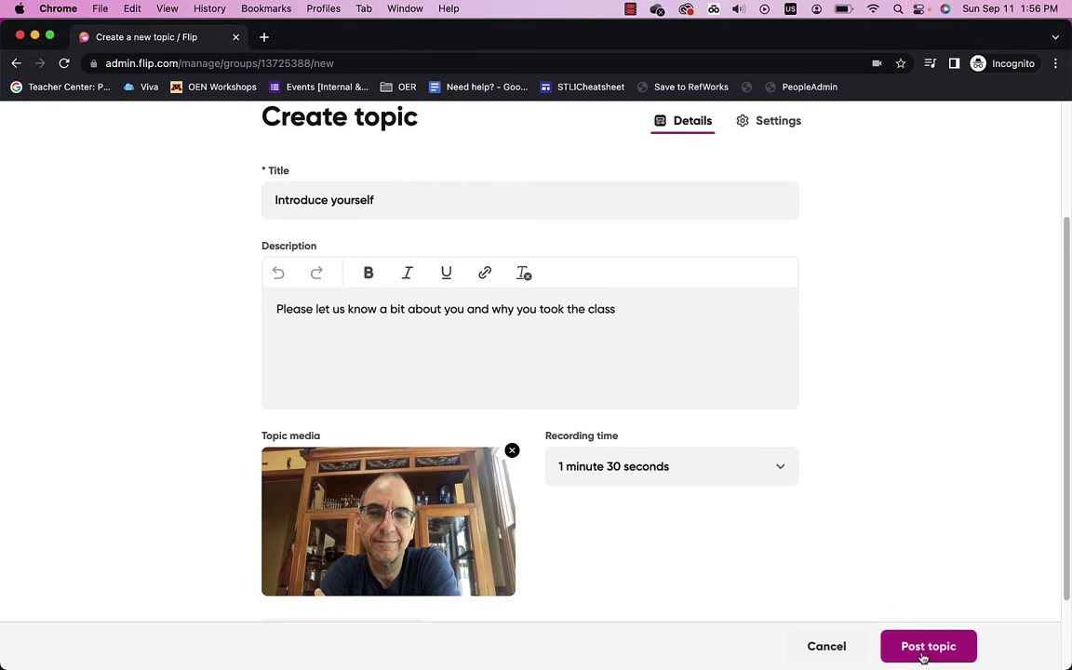
Step: Post the 'Introduce yourself' topic and dismiss the All Set! topic-ready message
left_click(924, 658)
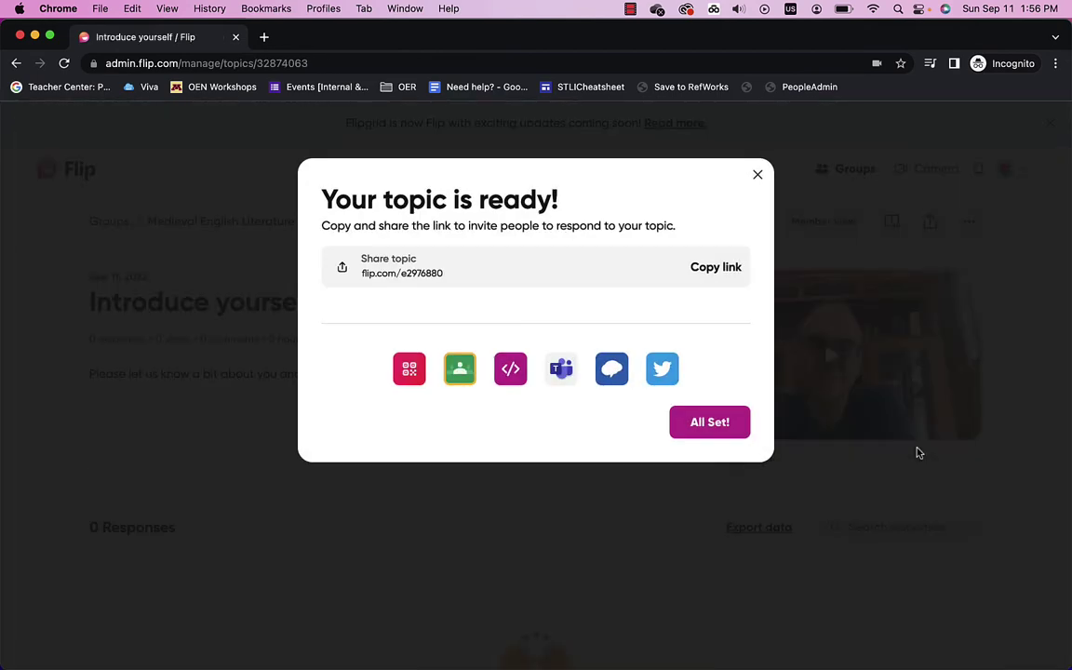
left_click(694, 423)
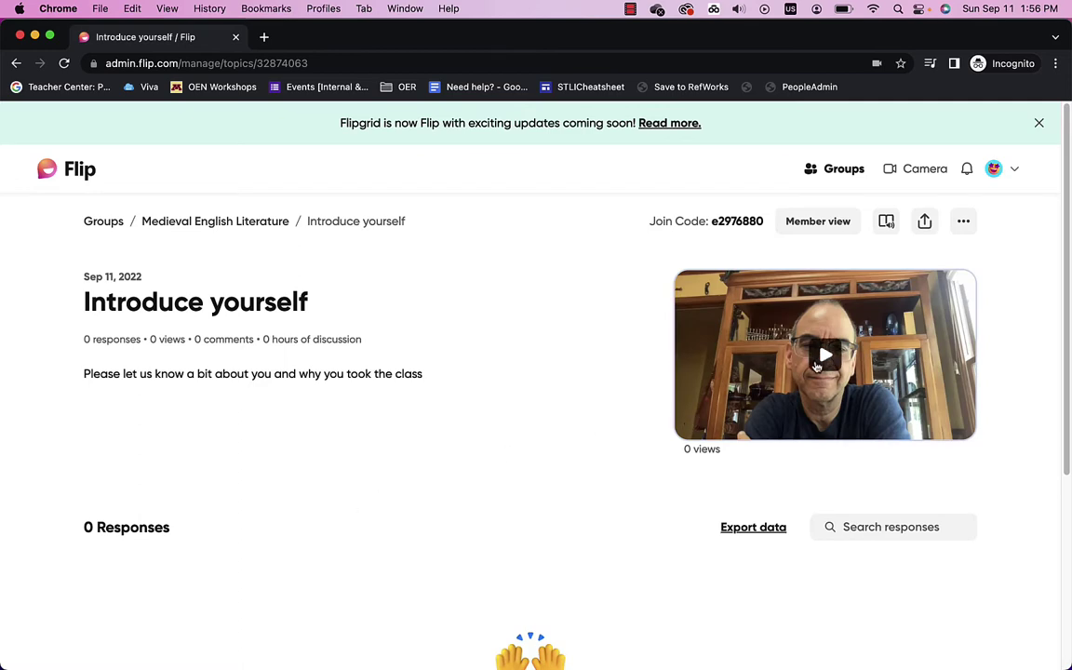
scroll(446, 467, "down", 3)
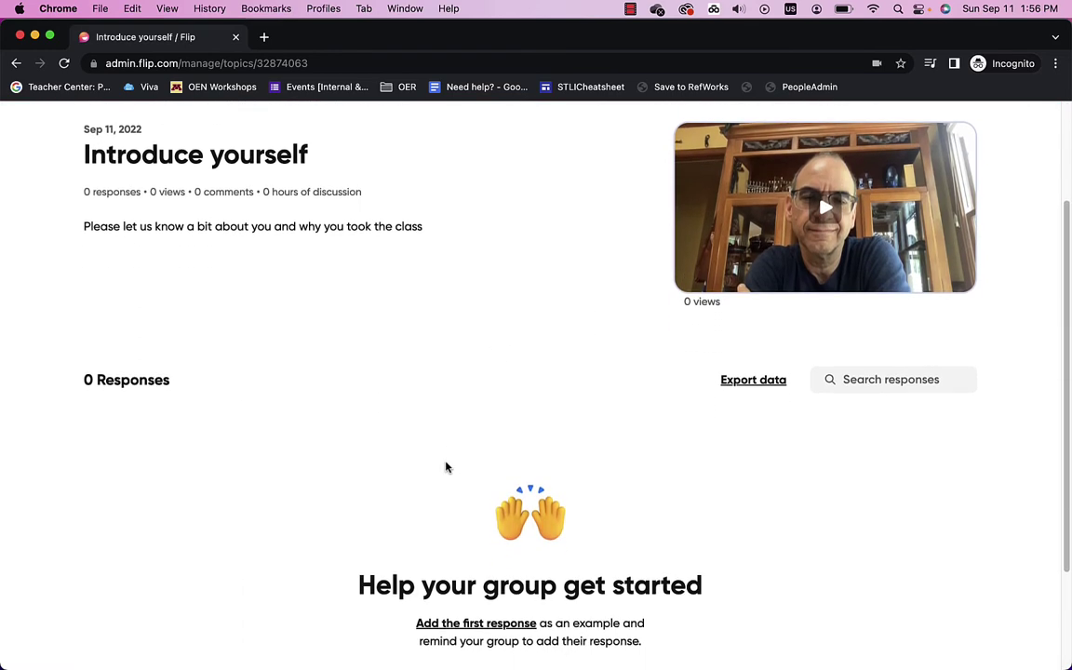
scroll(445, 467, "up", 3)
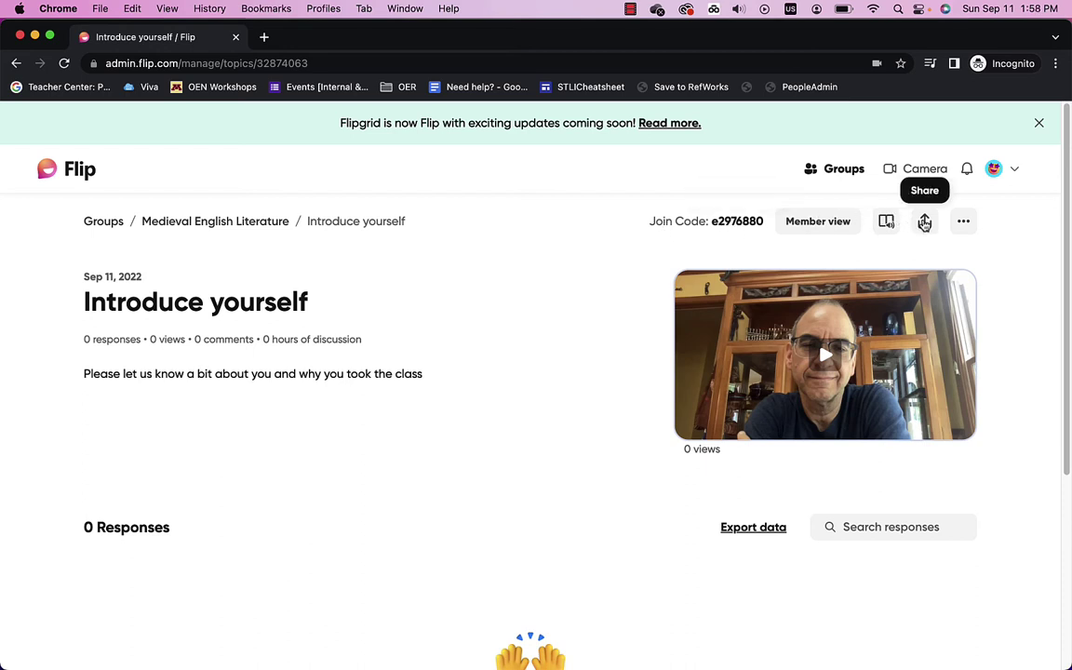
Step: Copy the Introduce yourself topic's share link and switch to the Blackboard course window
left_click(924, 221)
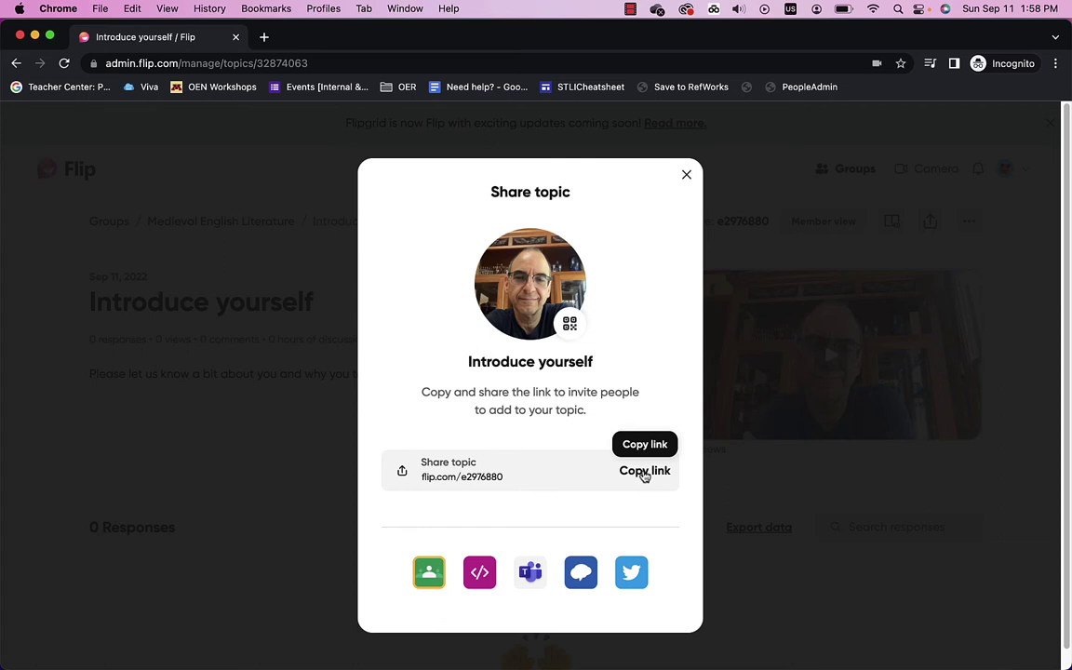
left_click(644, 473)
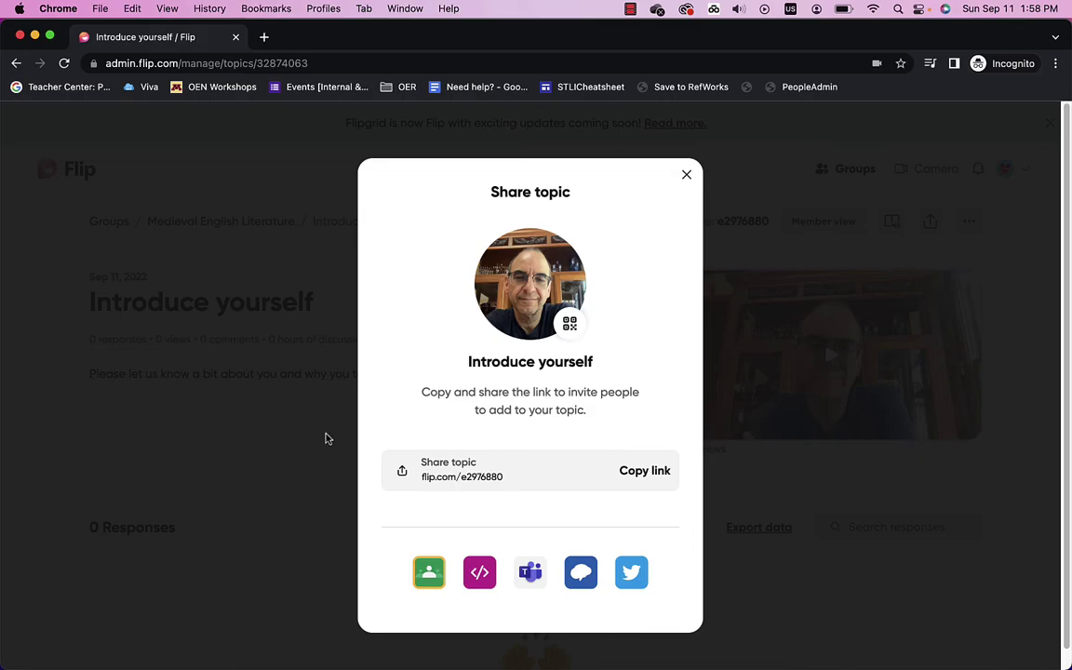
key("super+grave")
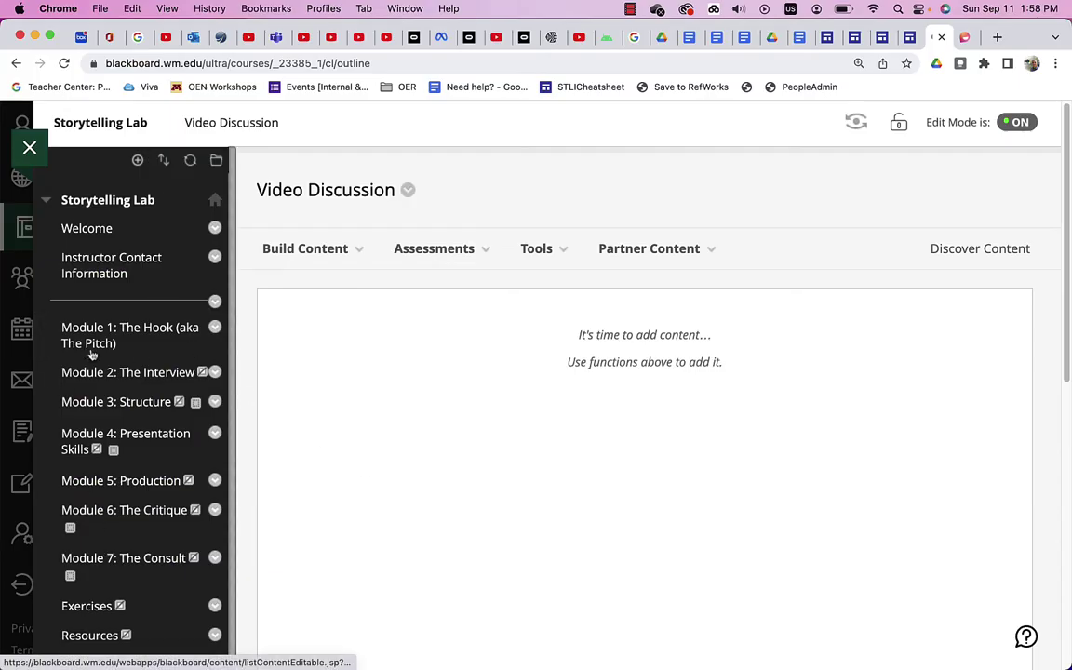
Step: Start building a new web link in the Video Discussion content area
left_click(137, 160)
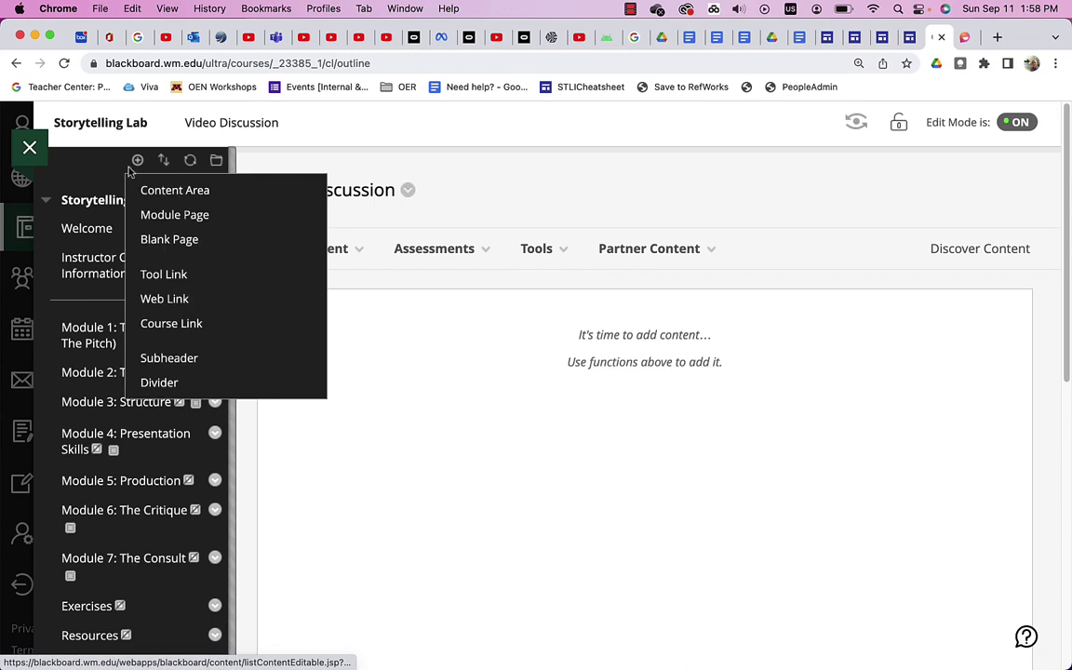
left_click(305, 249)
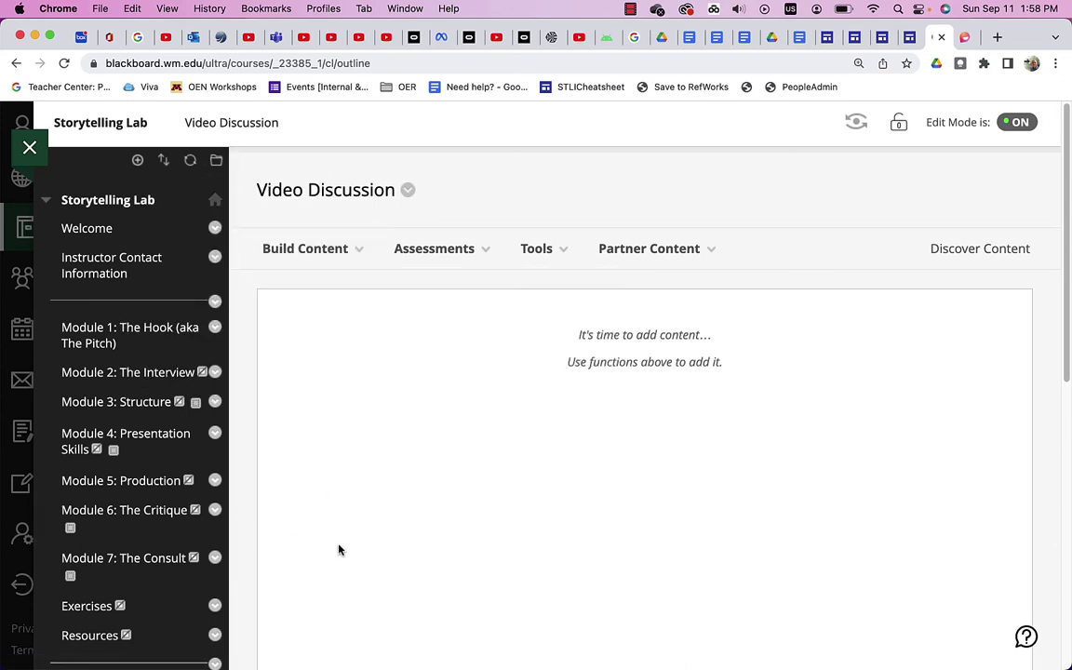
left_click(304, 250)
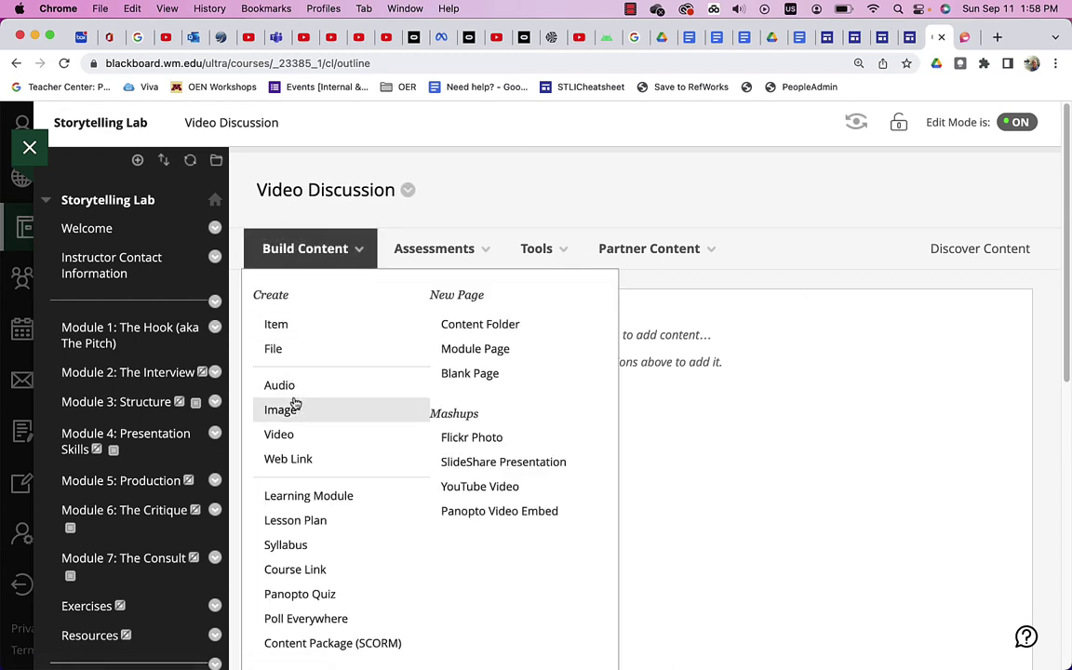
left_click(298, 460)
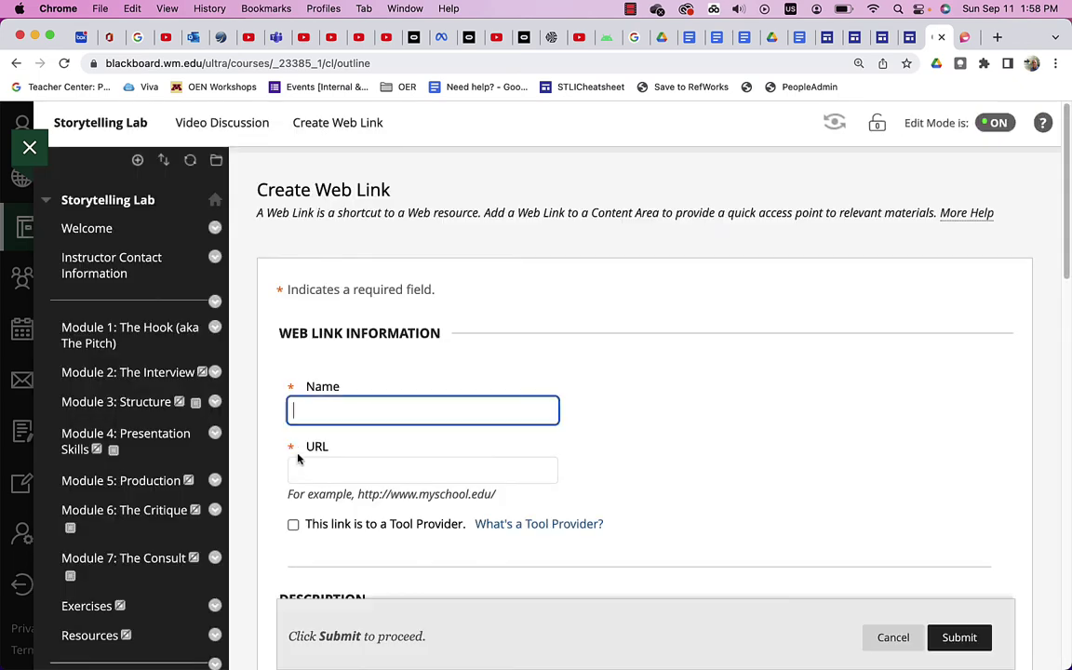
Step: Paste the Flip topic URL, name the link 'Intrduce Yourself', and submit it
left_click(321, 468)
key("super+v")
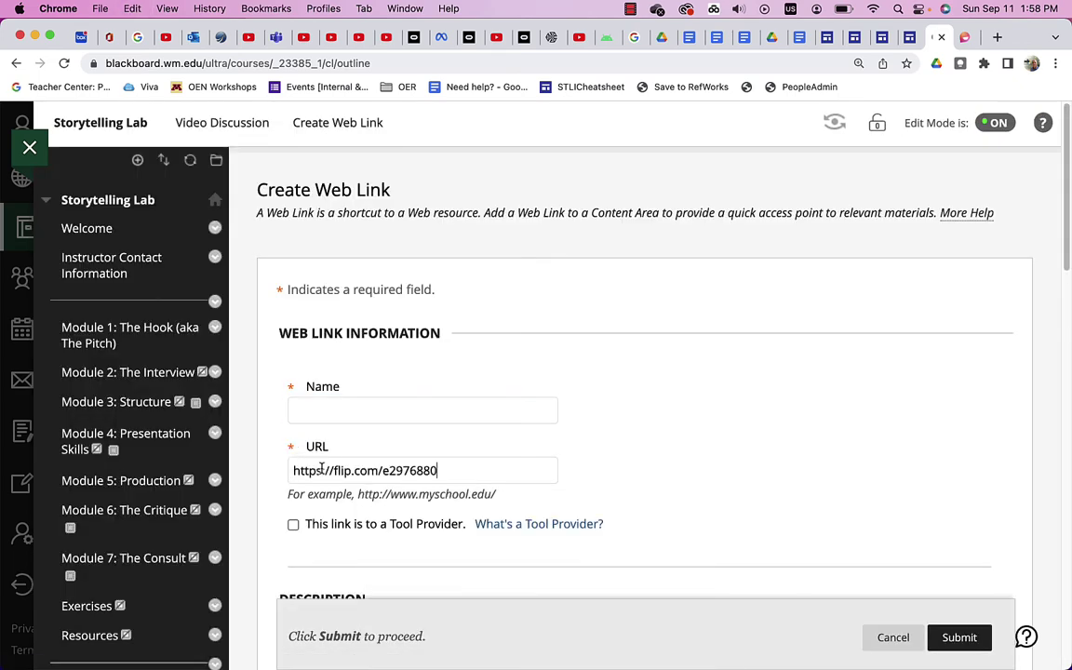
left_click(310, 415)
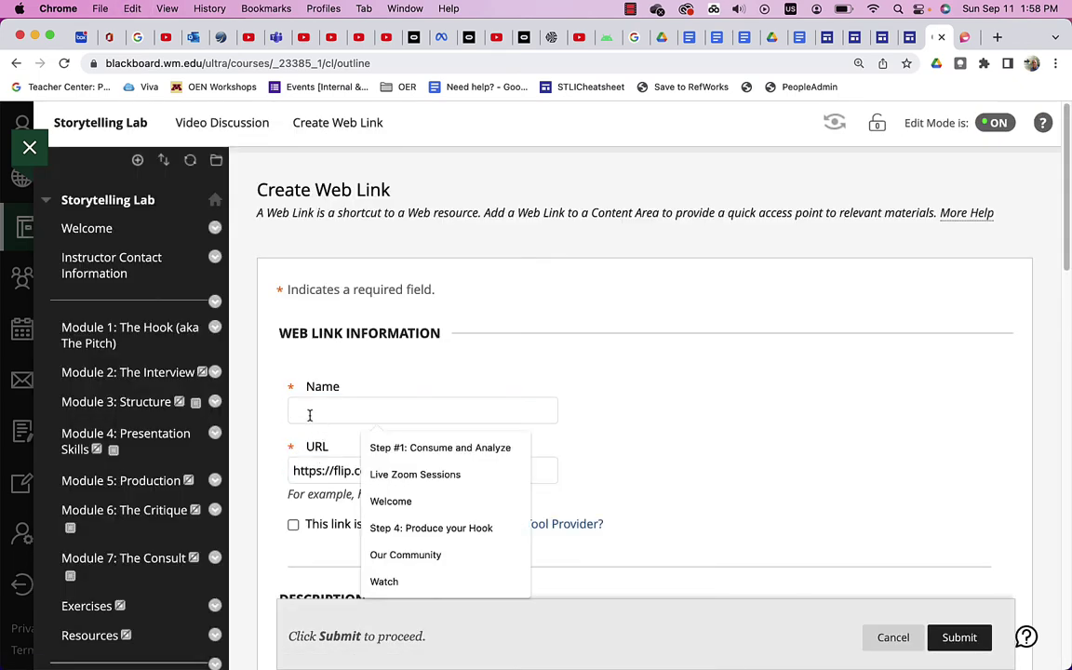
type("Intr")
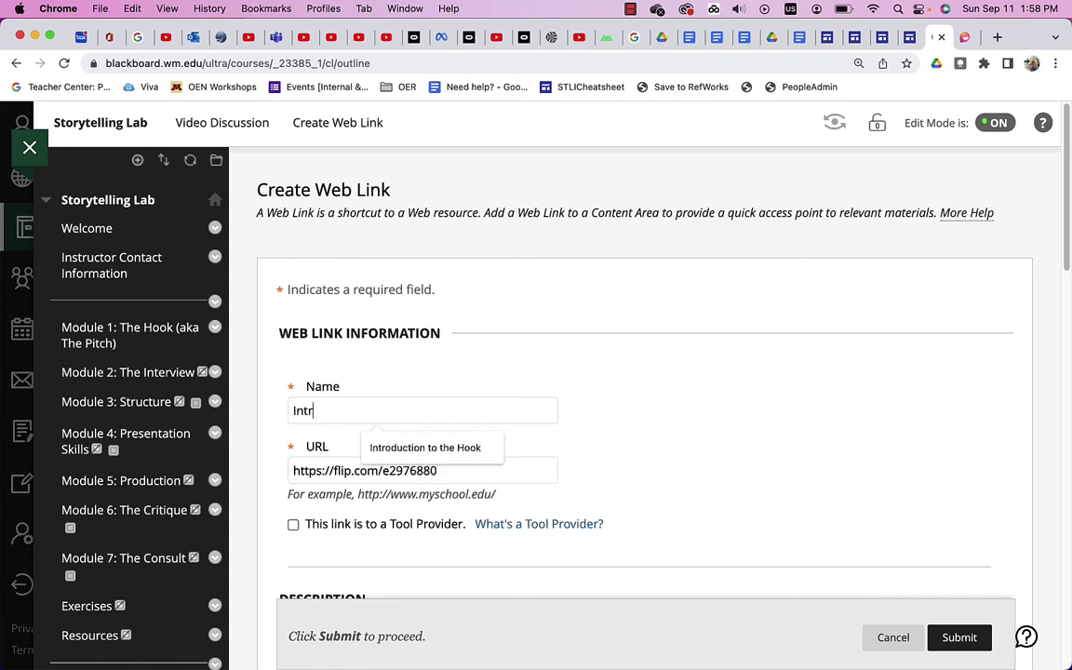
type("duce Yourse")
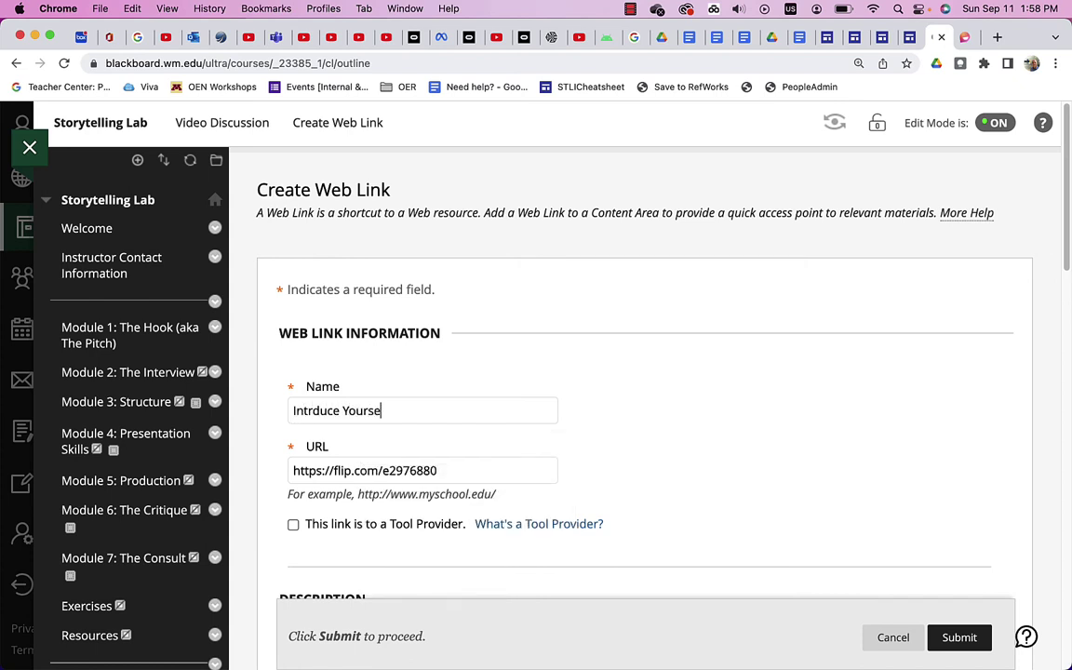
type("lf")
scroll(332, 465, "down", 5)
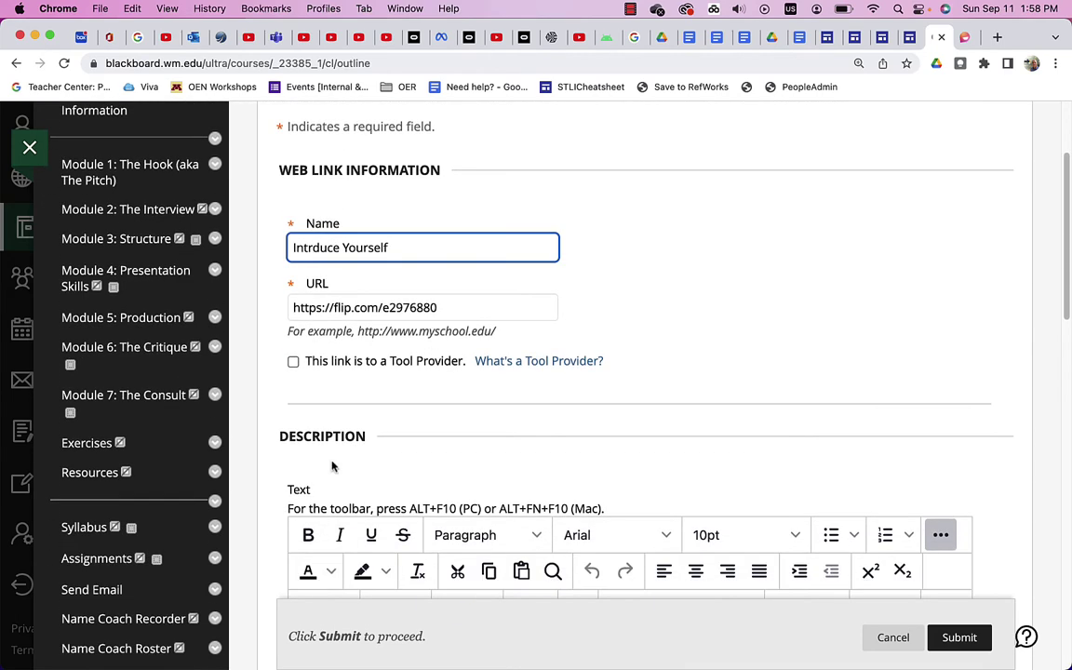
scroll(332, 466, "down", 2)
scroll(336, 470, "down", 2)
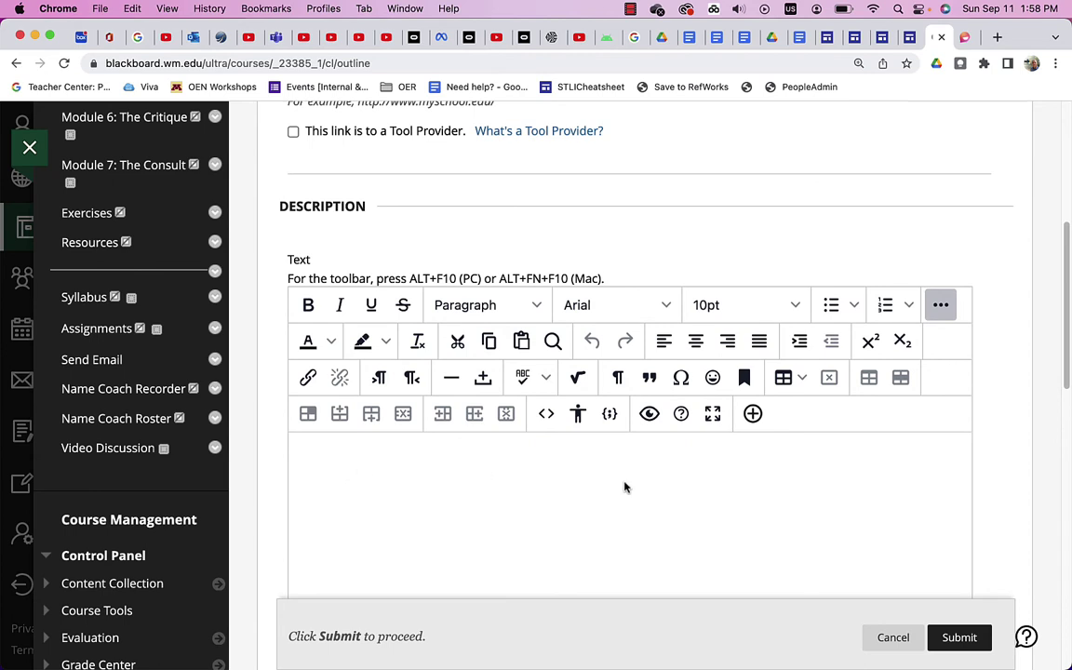
left_click(952, 638)
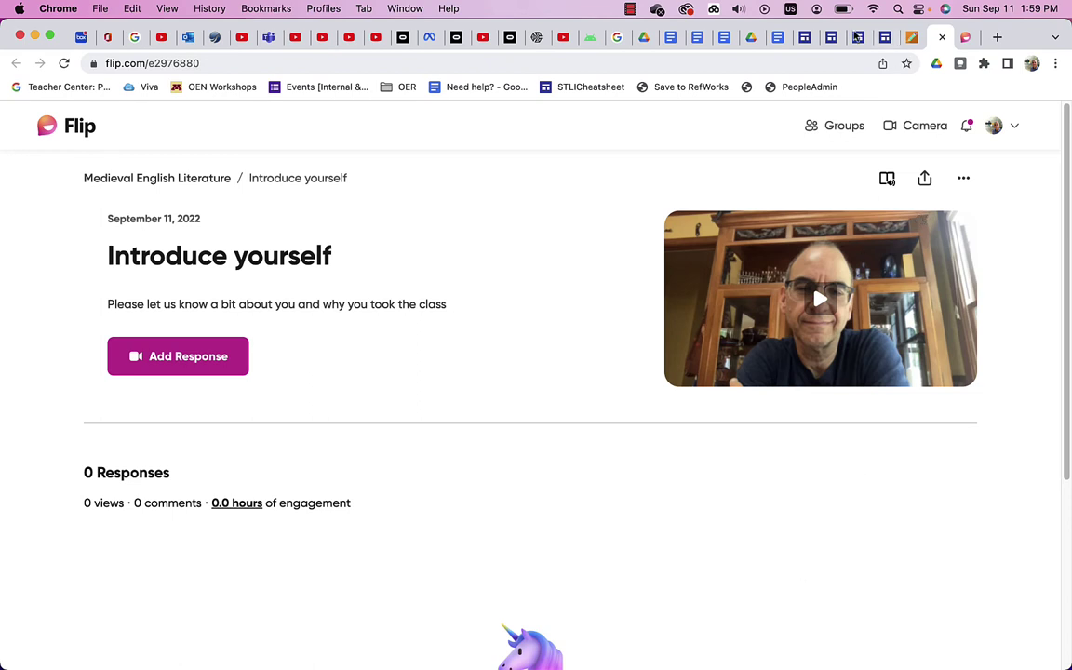
Step: Open the Flip camera, with its 1:30 limit, via Add Response on the Introduce yourself topic
left_click(631, 8)
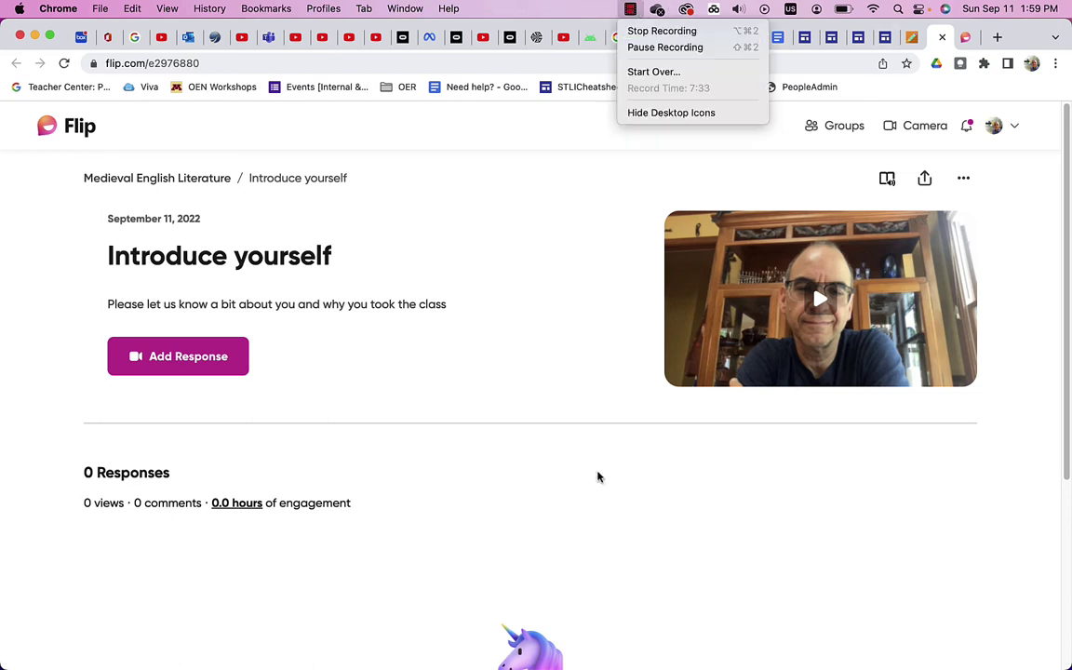
left_click(604, 479)
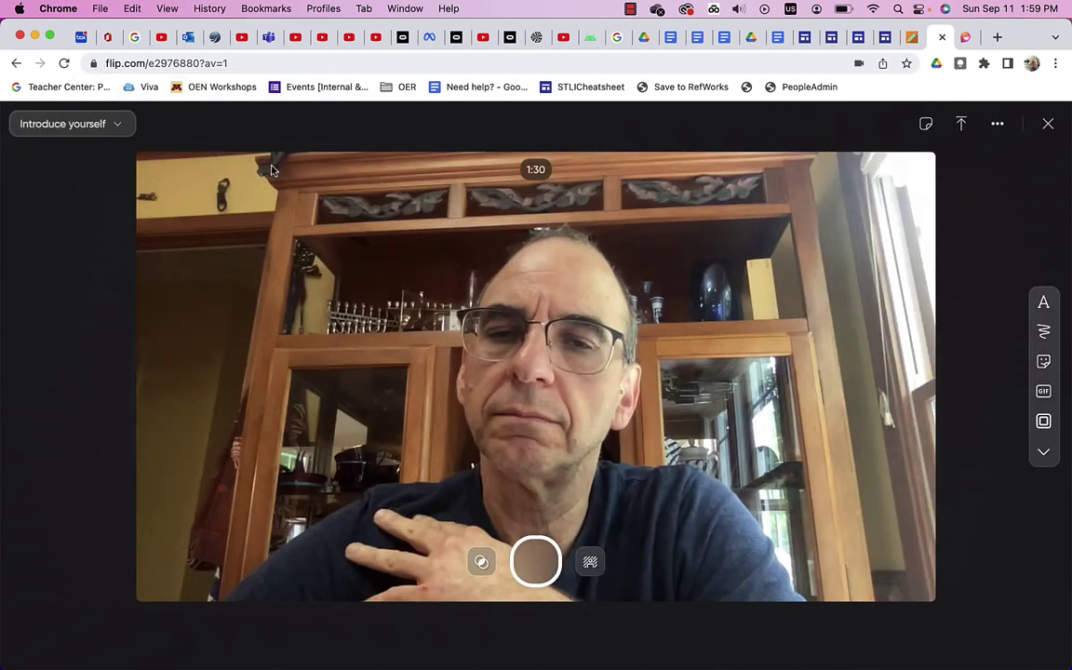
Step: Record a 9-second video response and continue past the edit screen to post it
left_click(536, 562)
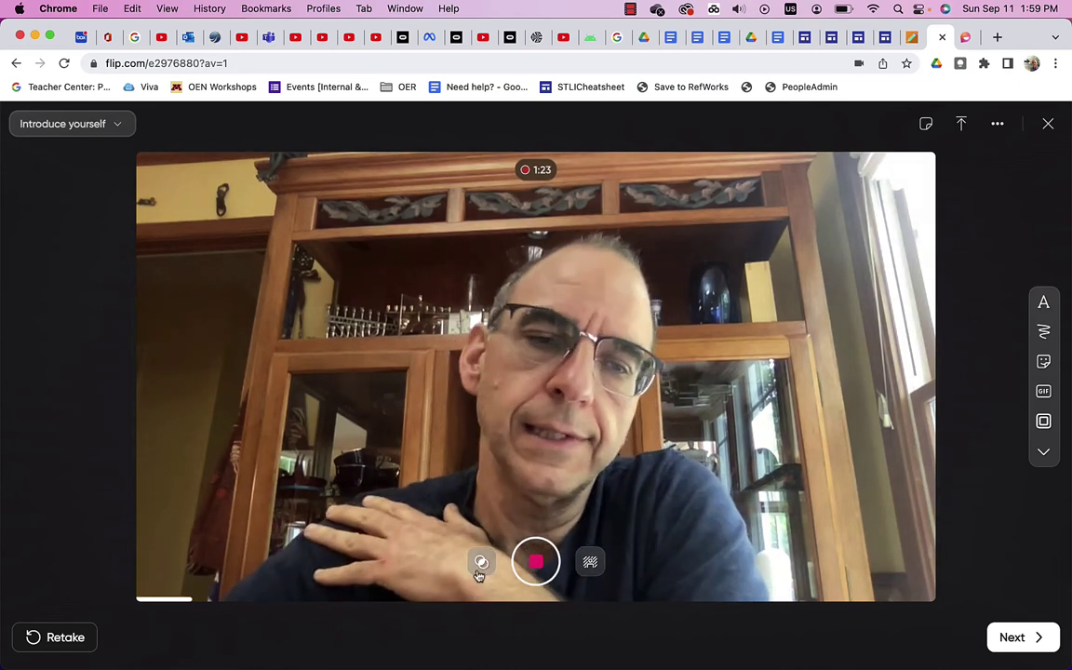
left_click(1012, 639)
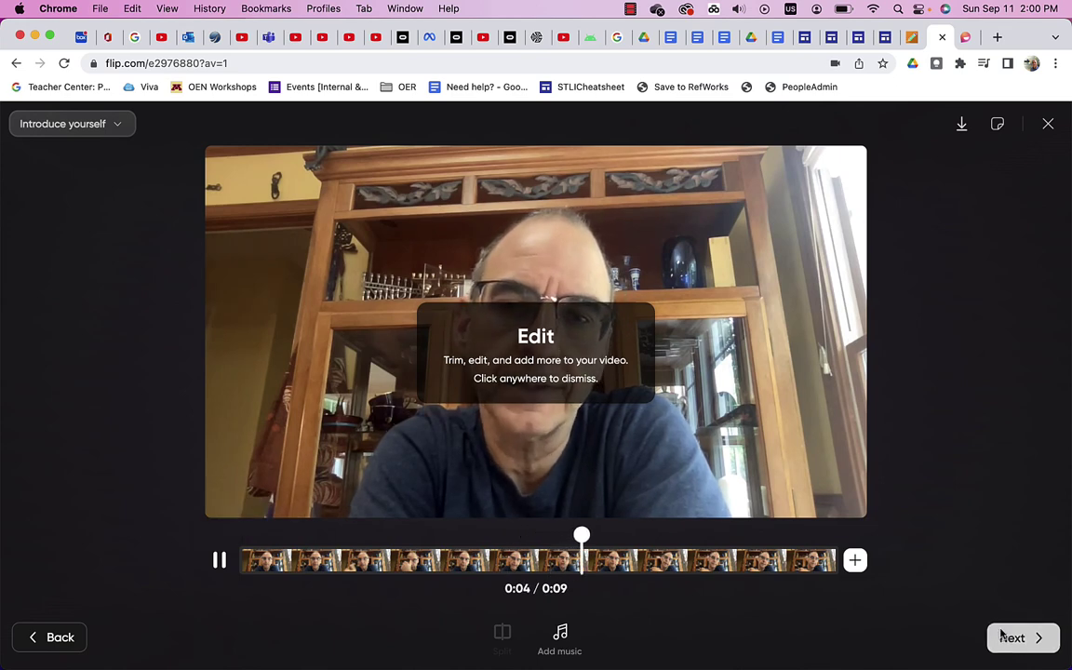
left_click(1009, 637)
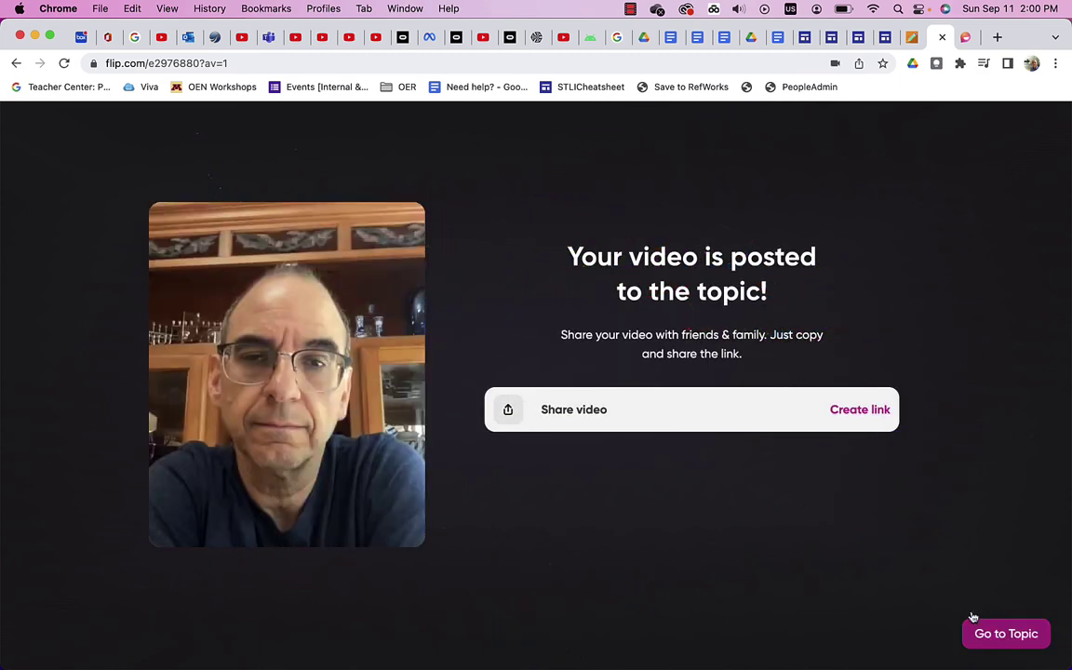
Step: Return to the Introduce yourself topic and open the posted video response
left_click(992, 636)
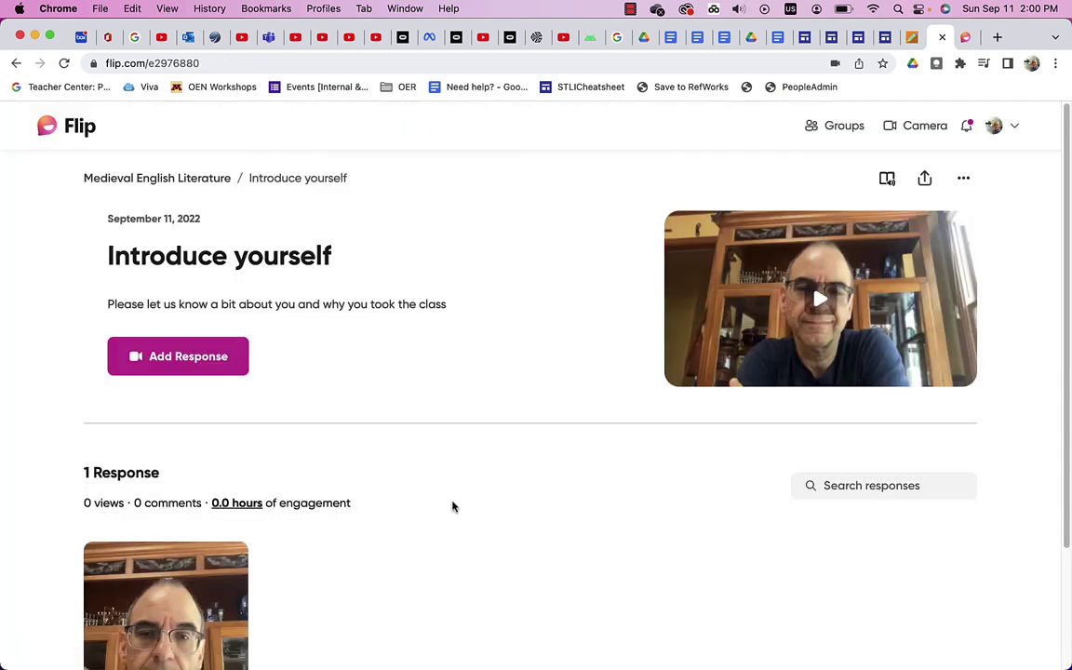
scroll(289, 527, "down", 3)
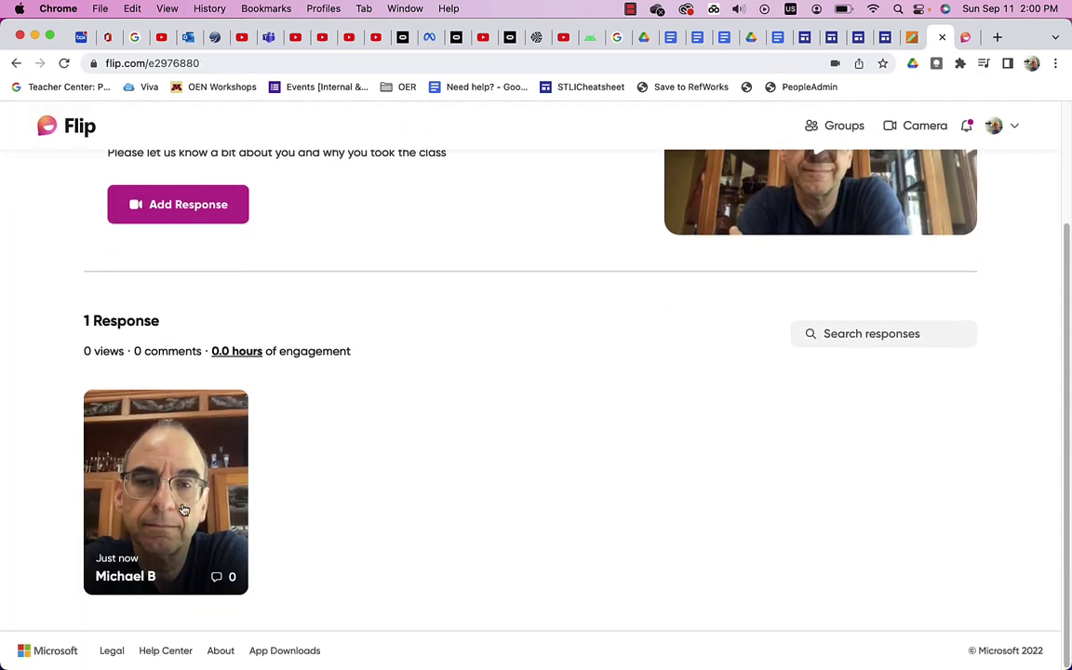
left_click(183, 510)
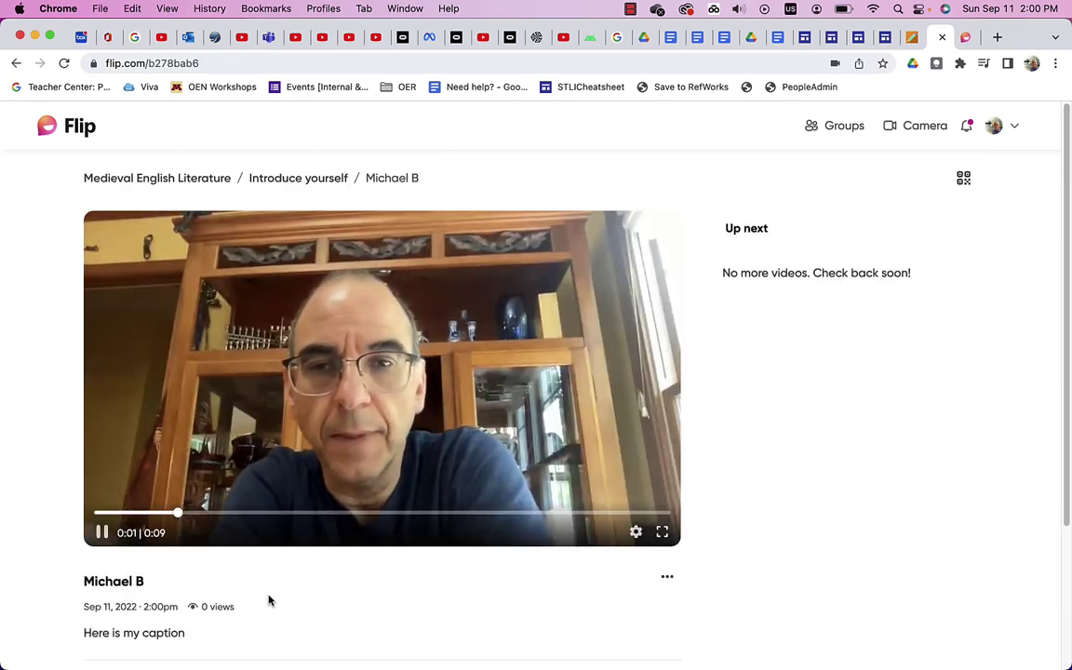
scroll(268, 600, "down", 3)
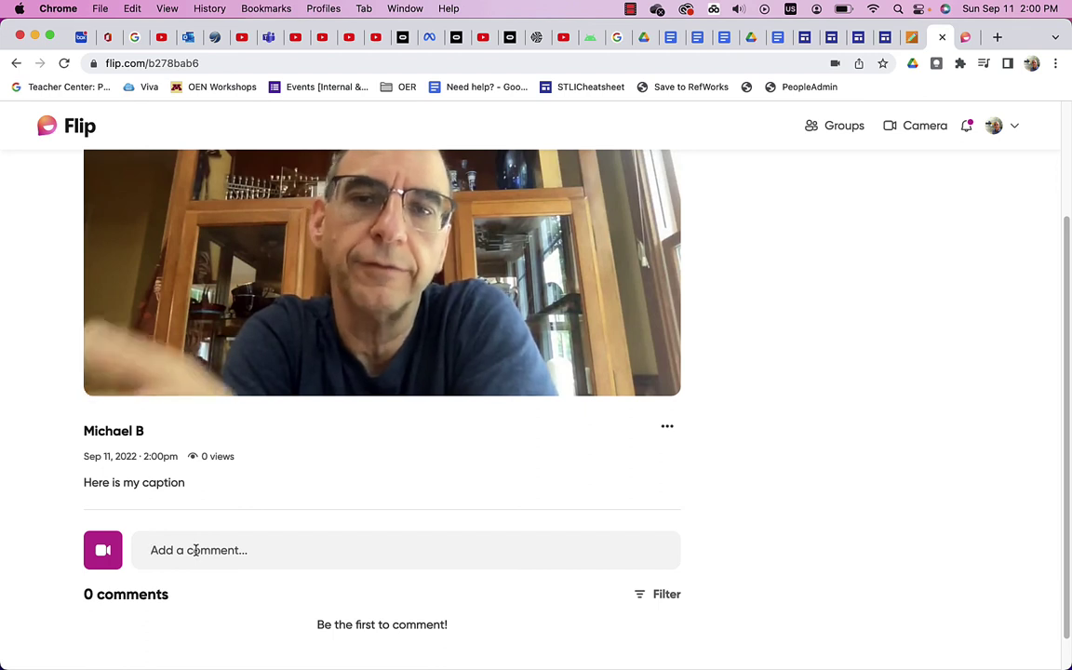
Step: Post the text comment 'Here is my comment.' on the response
left_click(200, 550)
type("Here is ")
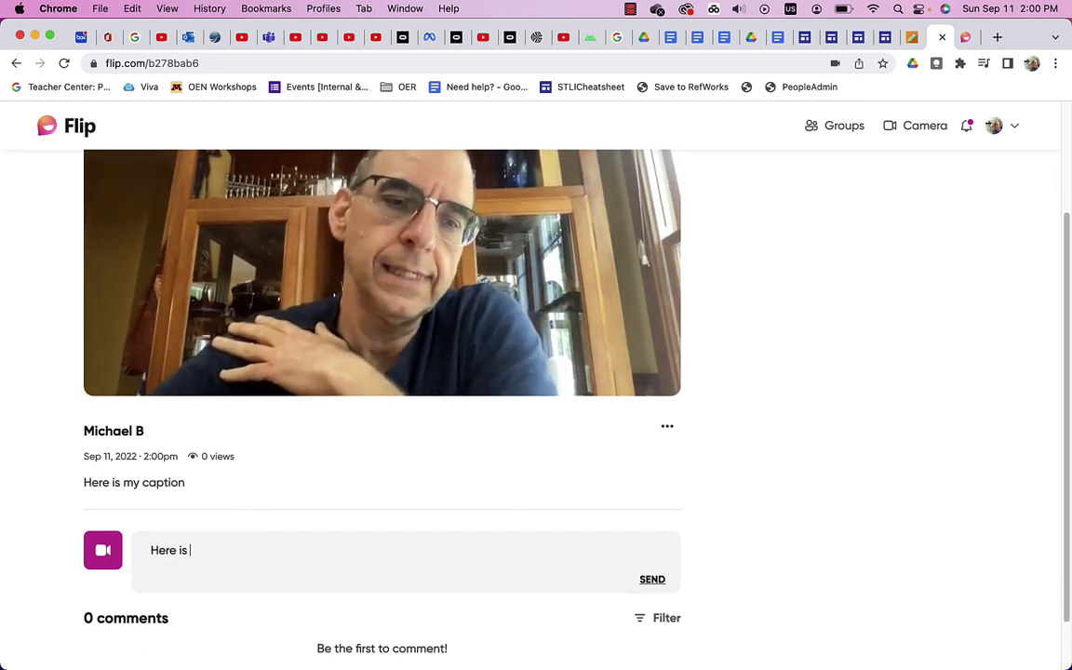
type("my commenbt.")
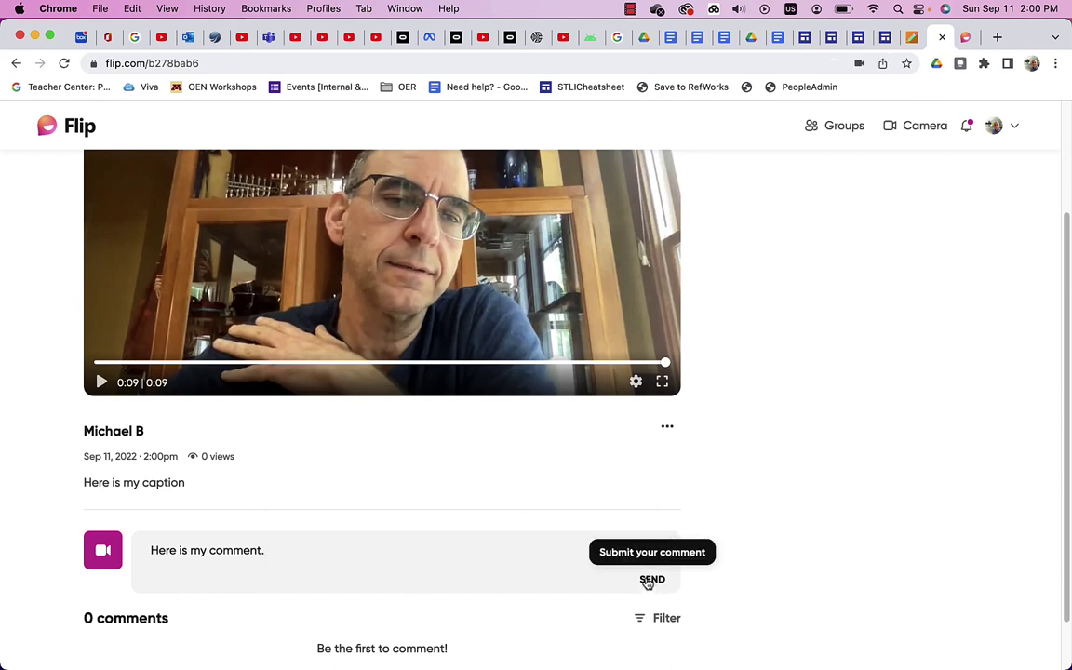
left_click(650, 580)
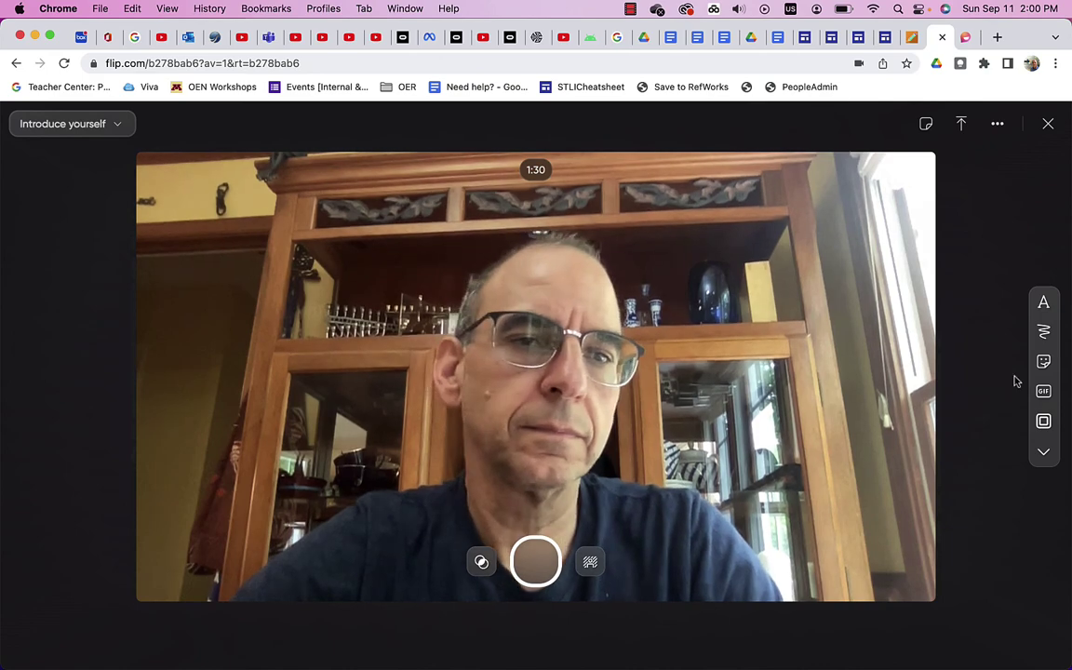
Step: Record an 8-second video comment and confirm its cover photo to attach it
left_click(536, 562)
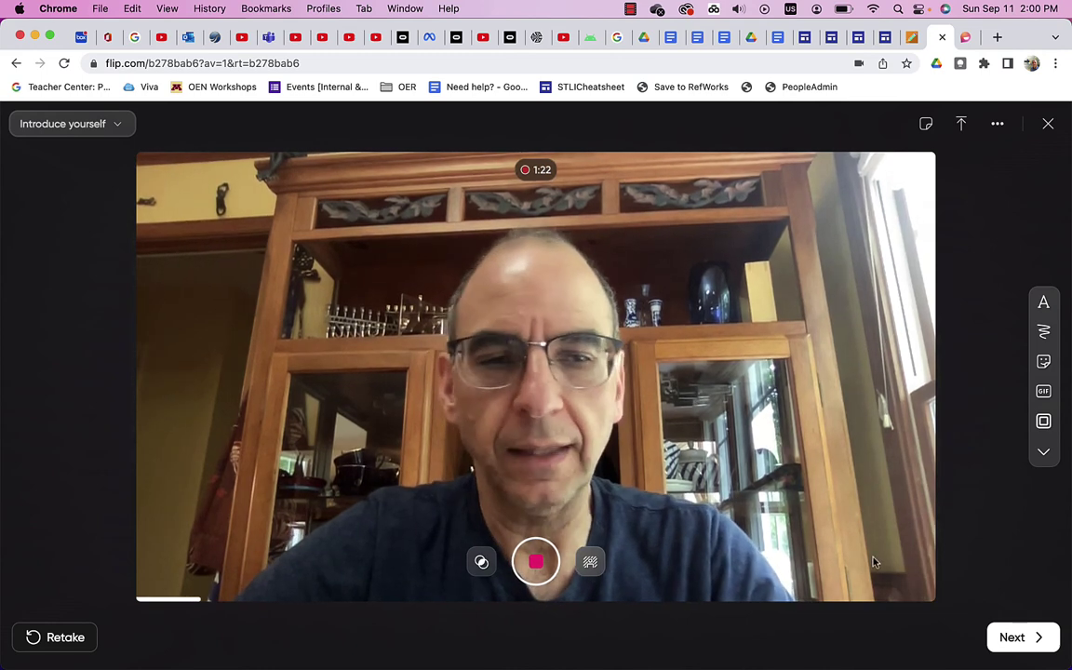
left_click(1011, 639)
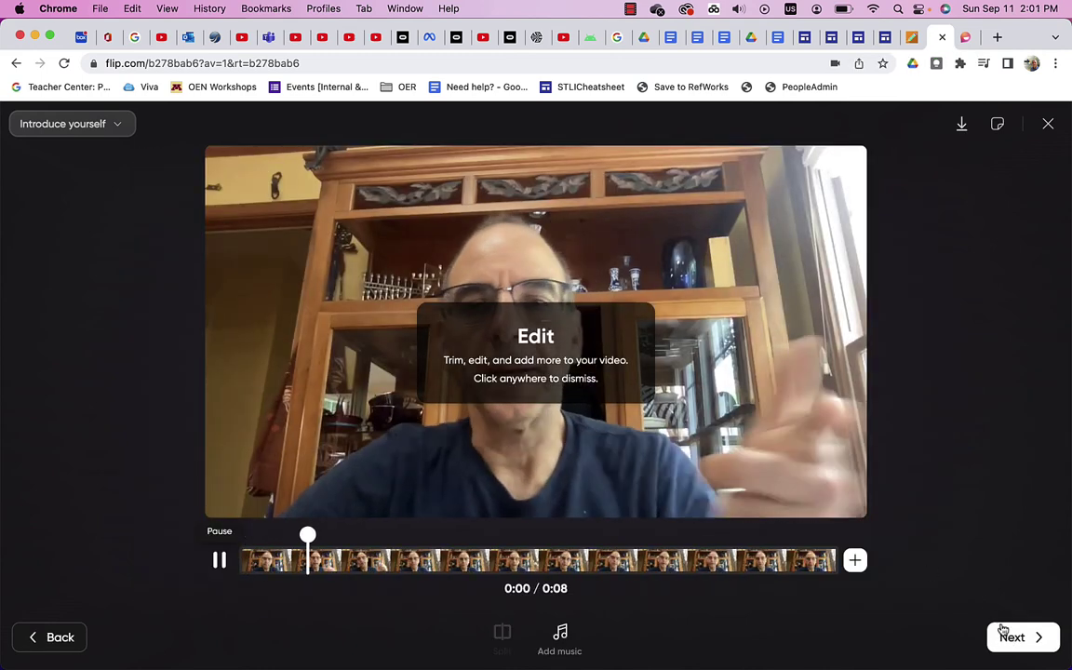
left_click(1012, 639)
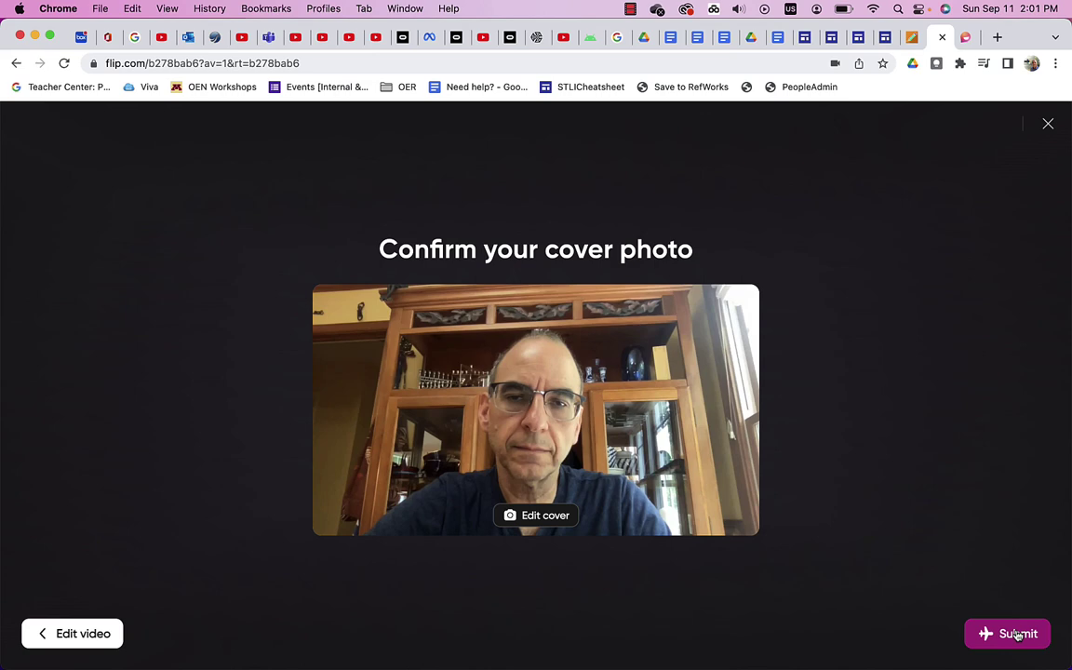
left_click(1018, 634)
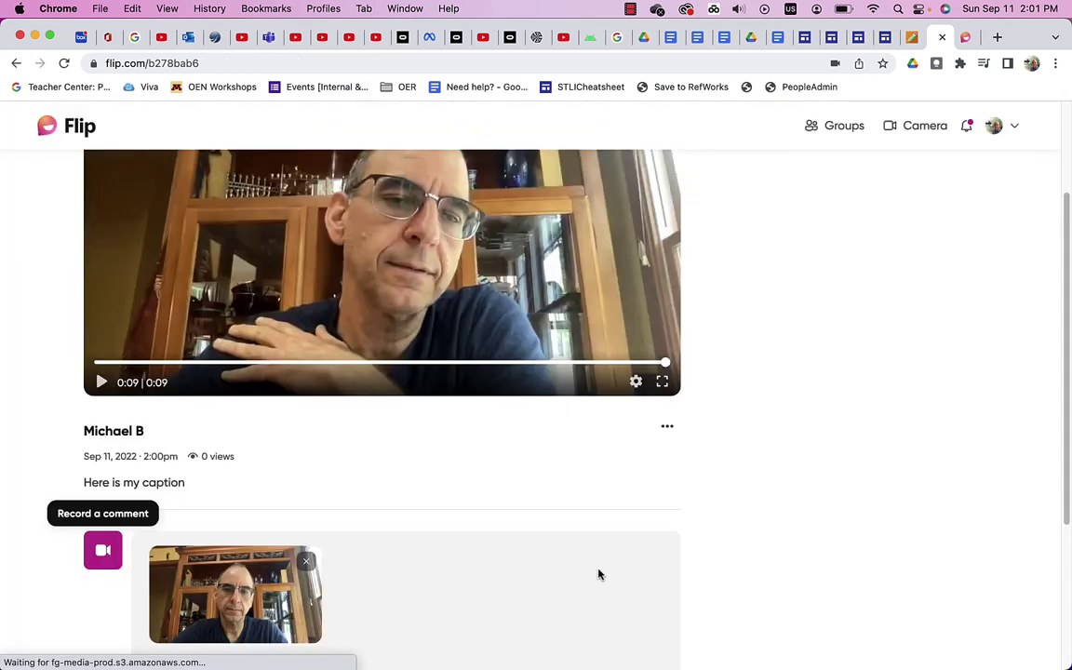
Step: Send the attached video comment and review the response's two comments
scroll(346, 591, "down", 3)
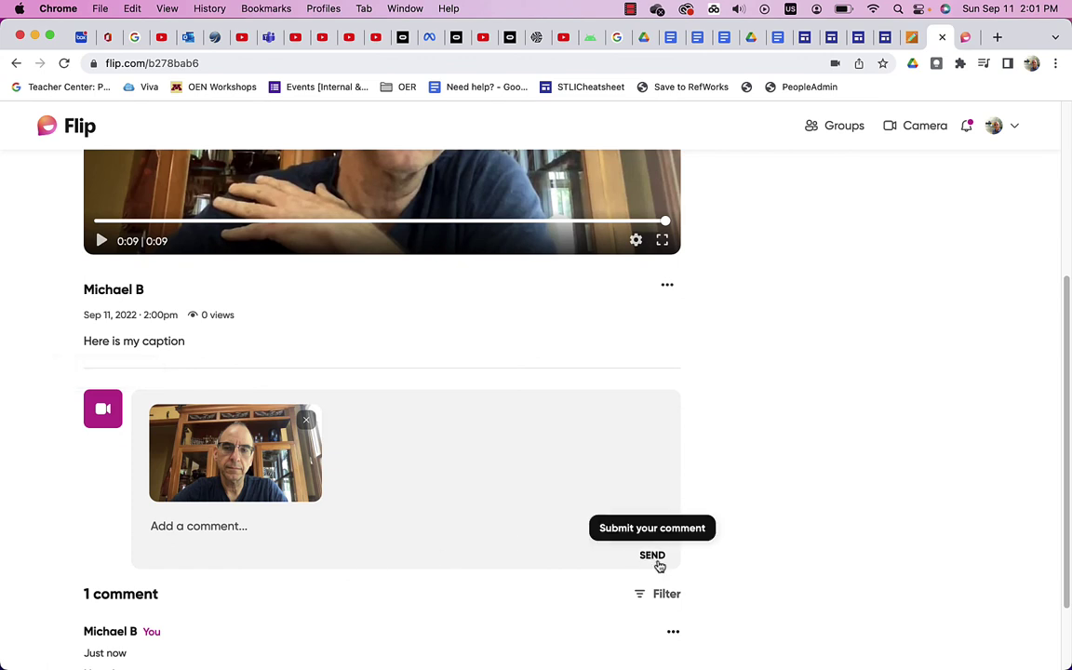
left_click(656, 561)
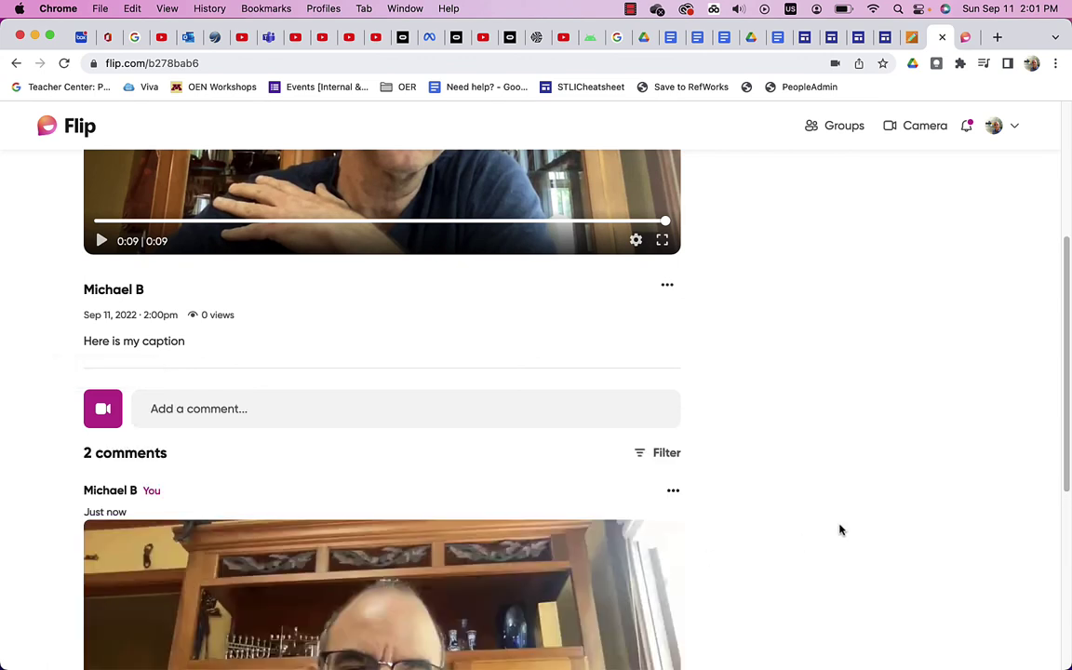
scroll(839, 529, "up", 5)
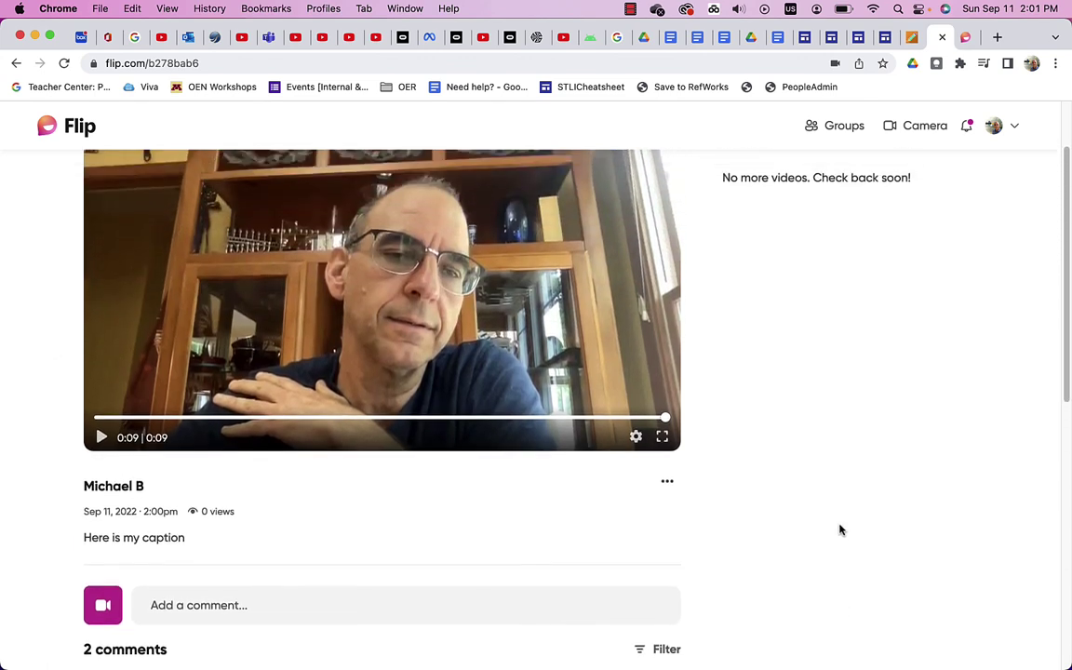
scroll(839, 529, "down", 1)
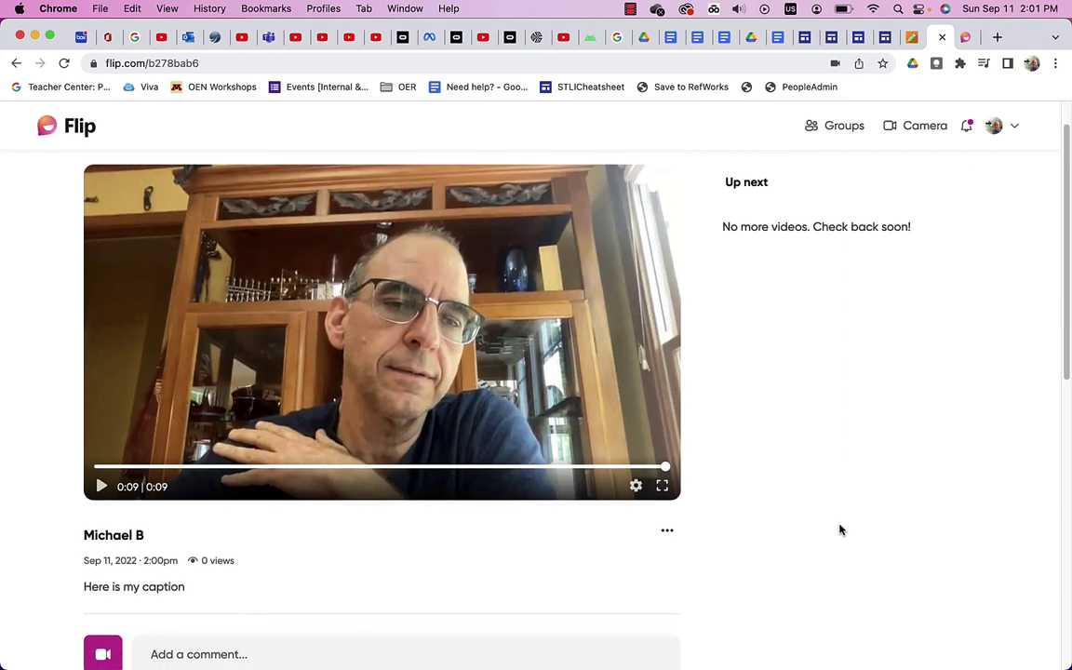
scroll(840, 530, "up", 1)
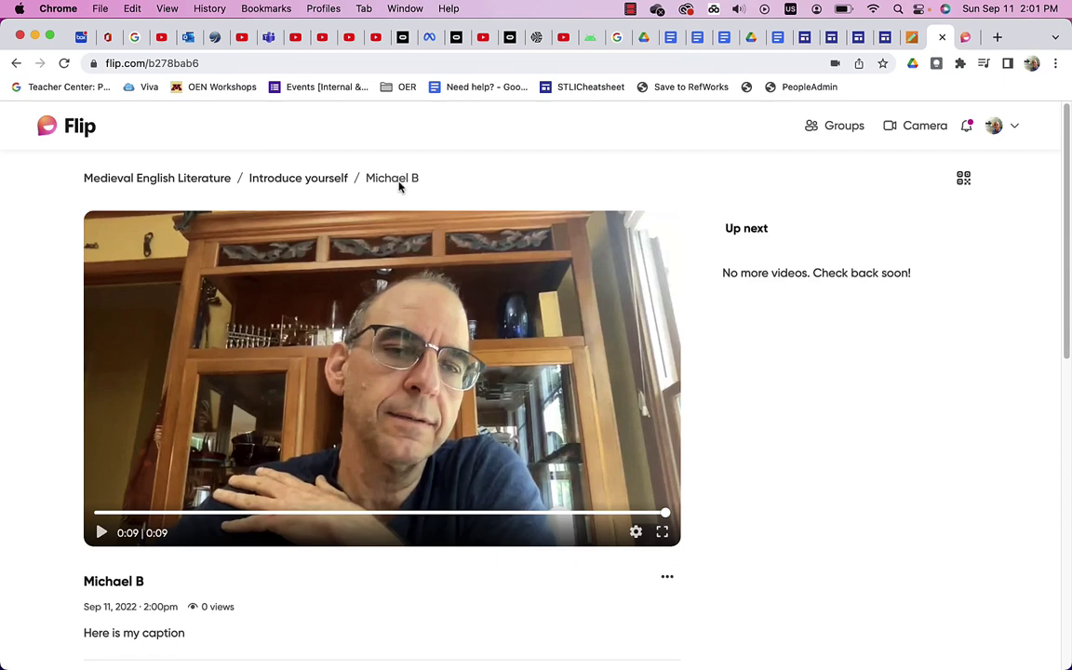
scroll(755, 477, "down", 8)
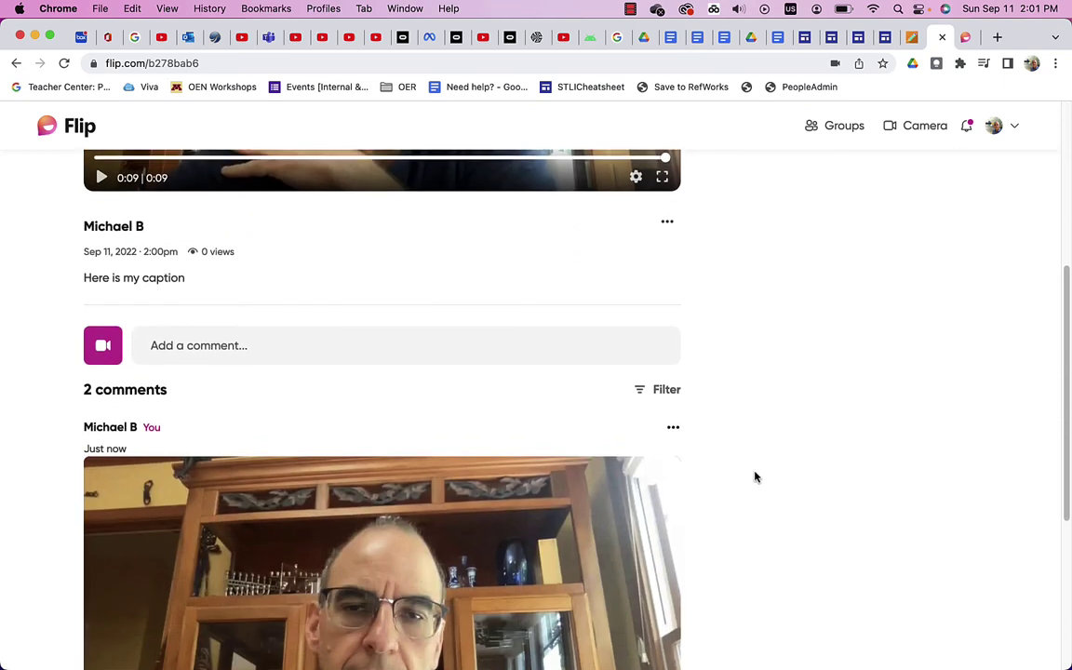
scroll(756, 476, "down", 7)
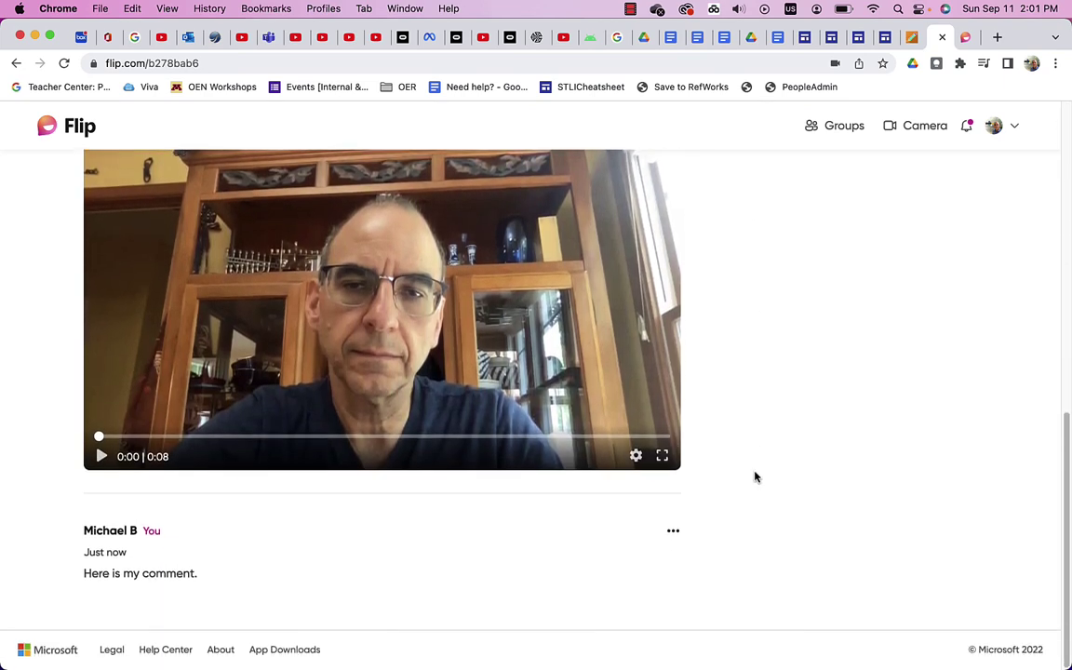